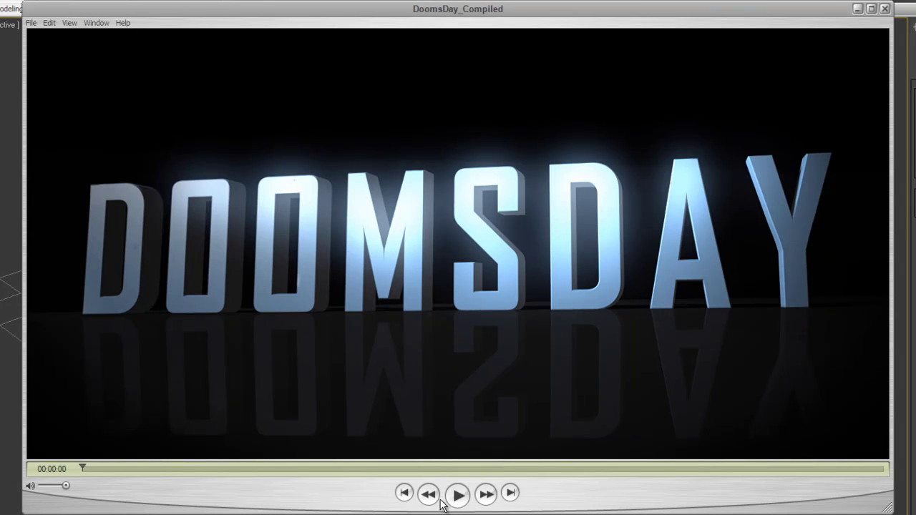
Step: Watch the DoomsDay title preview and the rap debris clip, then close the player
{"action": "left_click", "coordinate": [459, 496]}
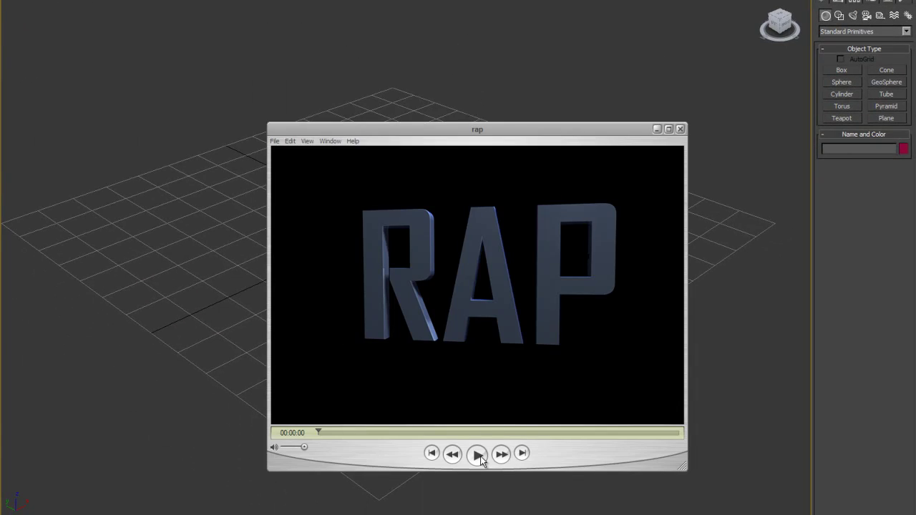
{"action": "left_click", "coordinate": [478, 455]}
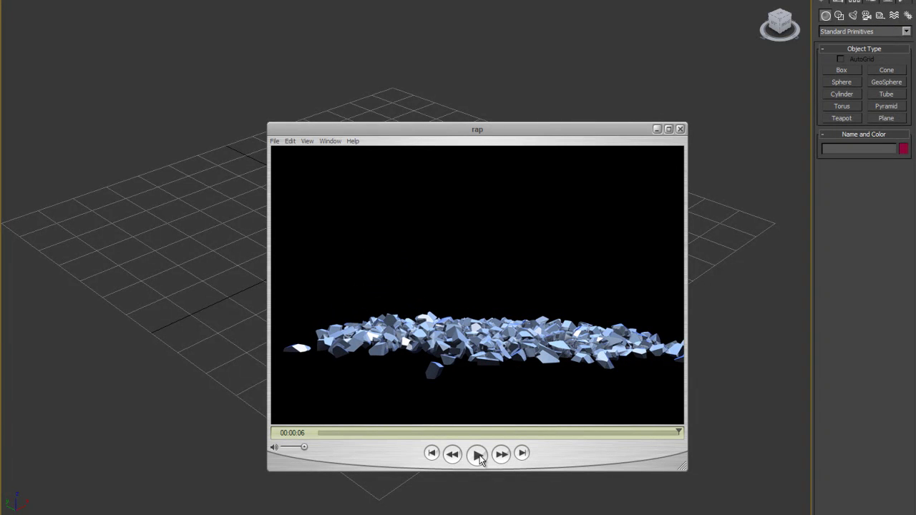
{"action": "left_click", "coordinate": [680, 130]}
Step: Create a text shape in the top view and change its wording to RAP
{"action": "middle_click_drag", "start_coordinate": [466, 244], "coordinate": [457, 241], "text": "alt"}
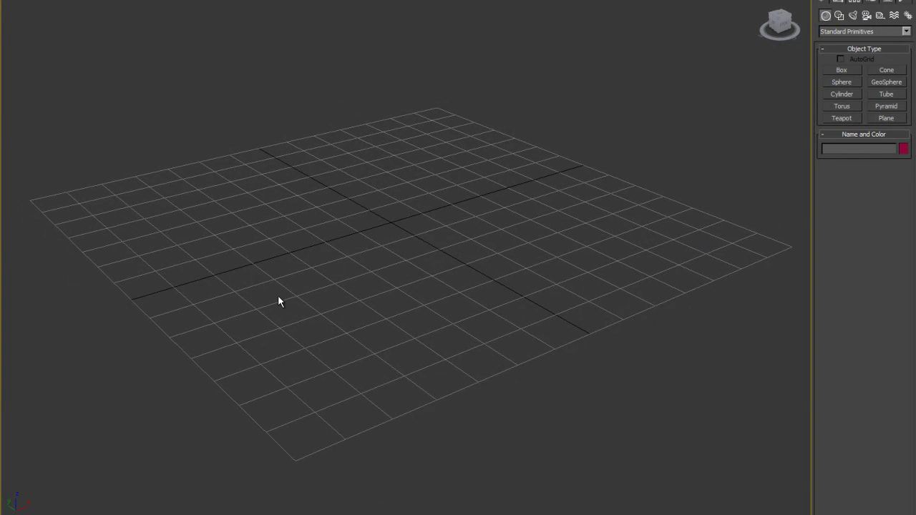
{"action": "key", "text": "t"}
{"action": "left_click", "coordinate": [839, 15]}
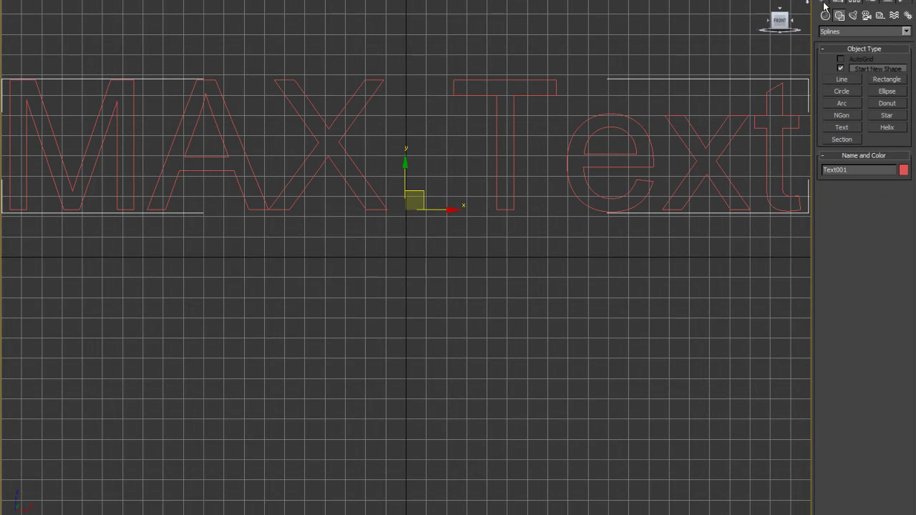
{"action": "left_click", "coordinate": [853, 2]}
{"action": "scroll", "coordinate": [569, 137], "scroll_direction": "down", "scroll_amount": 3}
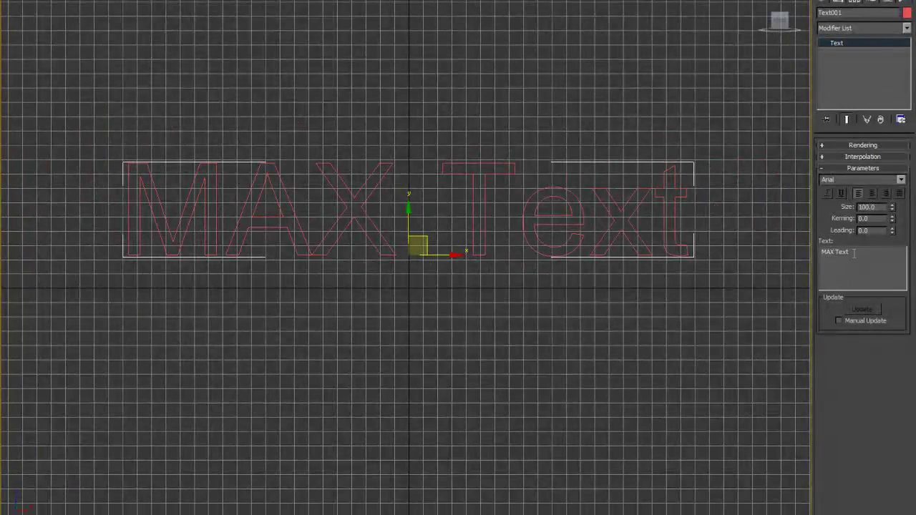
{"action": "left_click_drag", "start_coordinate": [855, 252], "coordinate": [822, 252]}
{"action": "type", "text": "RAP"}
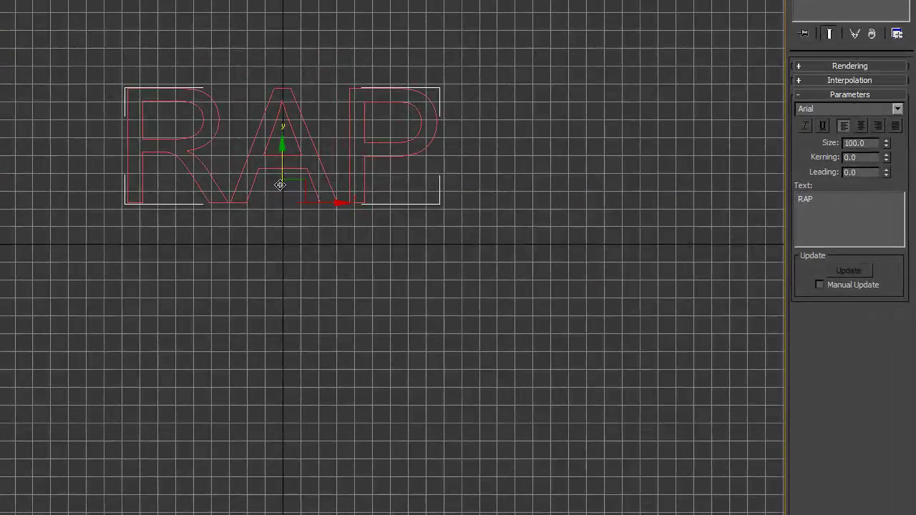
{"action": "middle_click_drag", "start_coordinate": [280, 185], "coordinate": [283, 196]}
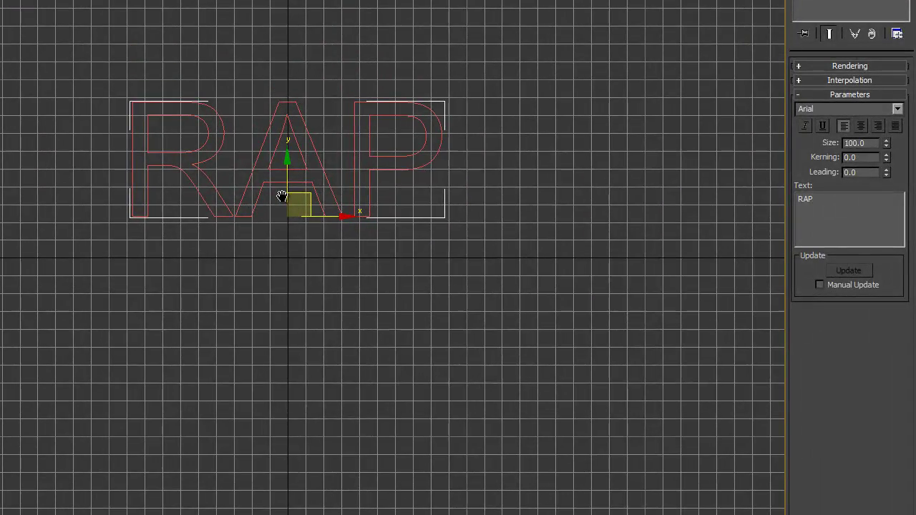
{"action": "key", "text": "p"}
{"action": "middle_click_drag", "start_coordinate": [221, 171], "coordinate": [272, 195], "text": "alt"}
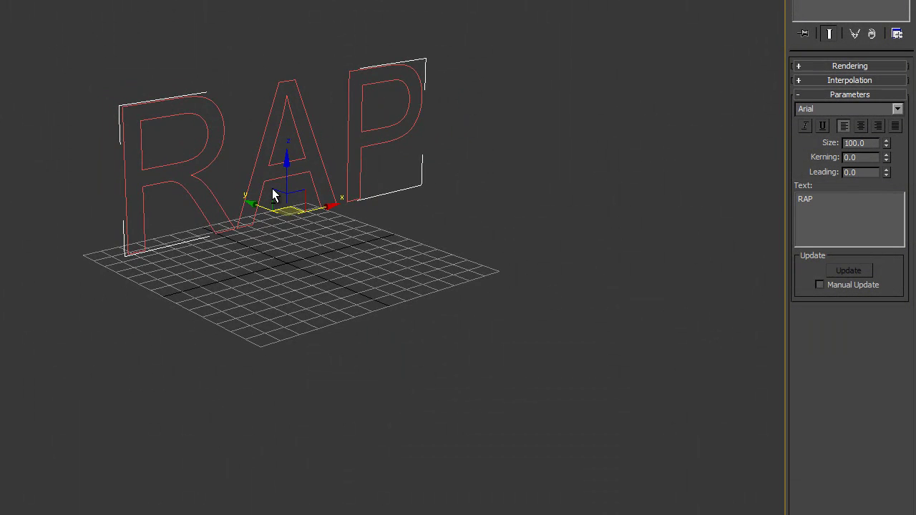
{"action": "middle_click_drag", "start_coordinate": [491, 176], "coordinate": [501, 204]}
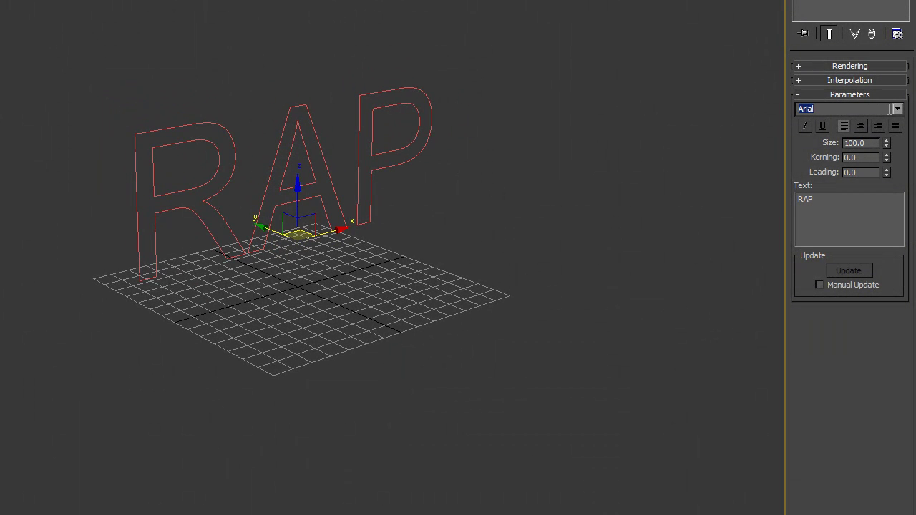
Step: Set the RAP text's font to Impact and its kerning to 5.0
{"action": "left_click", "coordinate": [896, 110]}
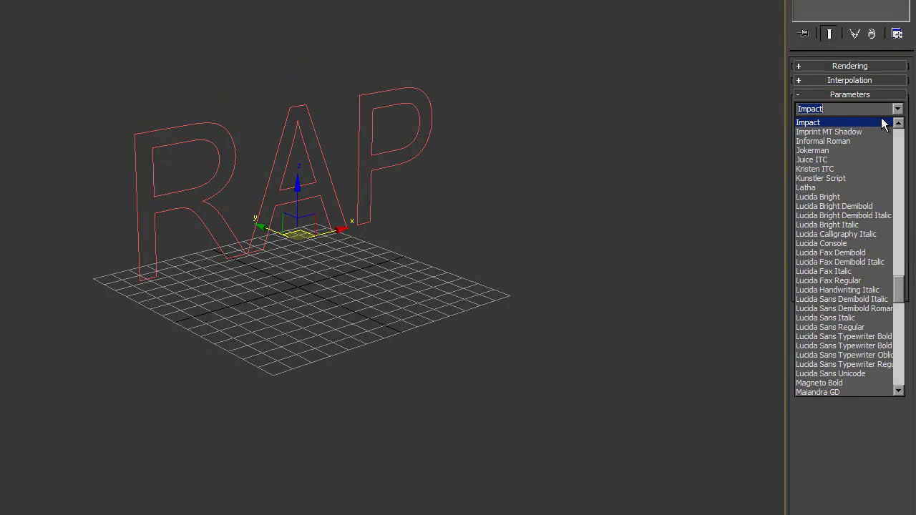
{"action": "left_click", "coordinate": [877, 126]}
{"action": "middle_click_drag", "start_coordinate": [537, 200], "coordinate": [335, 187], "text": "alt"}
{"action": "scroll", "coordinate": [335, 187], "scroll_direction": "up", "scroll_amount": 3}
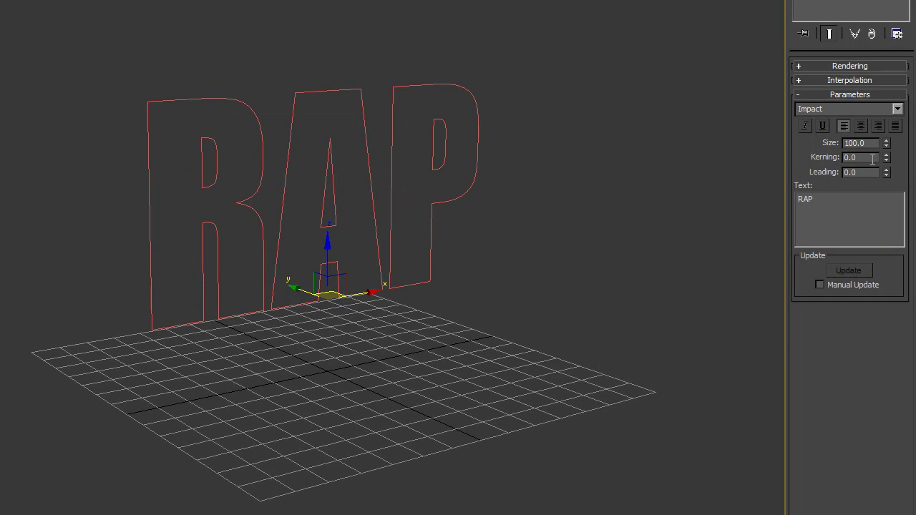
{"action": "type", "text": "5"}
{"action": "key", "text": "Return"}
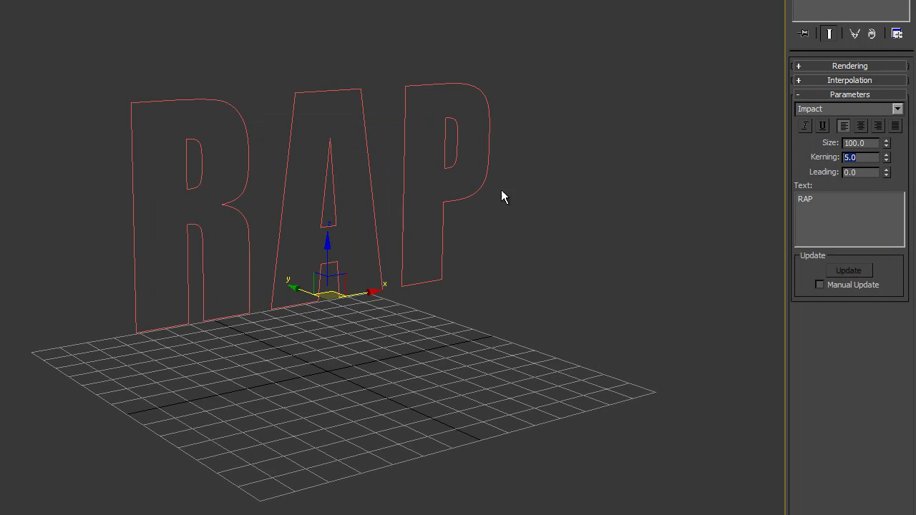
{"action": "middle_click_drag", "start_coordinate": [334, 193], "coordinate": [393, 274], "text": "alt"}
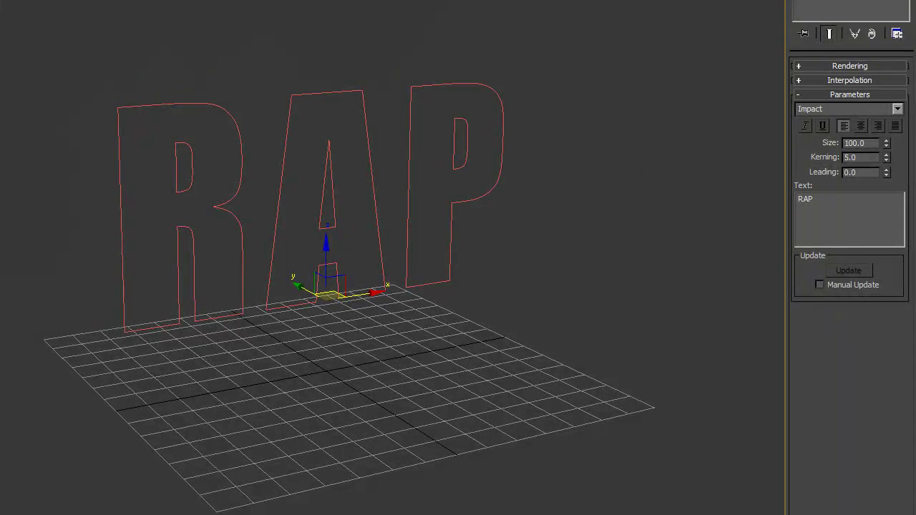
Step: Add an Extrude modifier to the RAP text with an amount of 10.5
{"action": "left_click", "coordinate": [850, 7]}
{"action": "scroll", "coordinate": [845, 258], "scroll_direction": "down", "scroll_amount": 11}
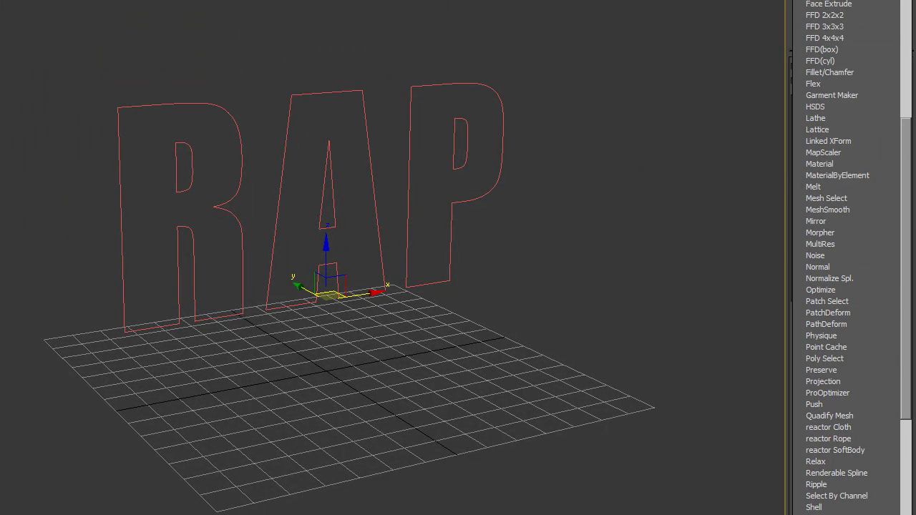
{"action": "left_click", "coordinate": [843, 2]}
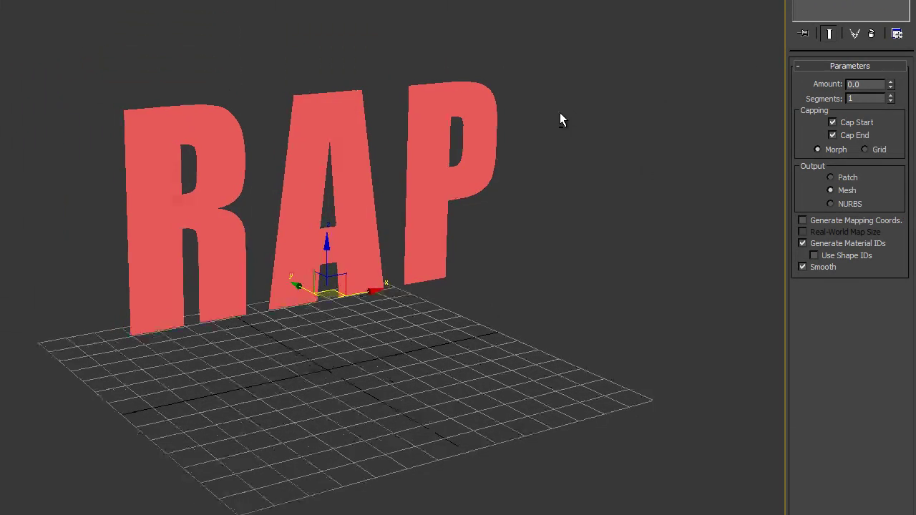
{"action": "left_click_drag", "start_coordinate": [891, 84], "coordinate": [885, 68]}
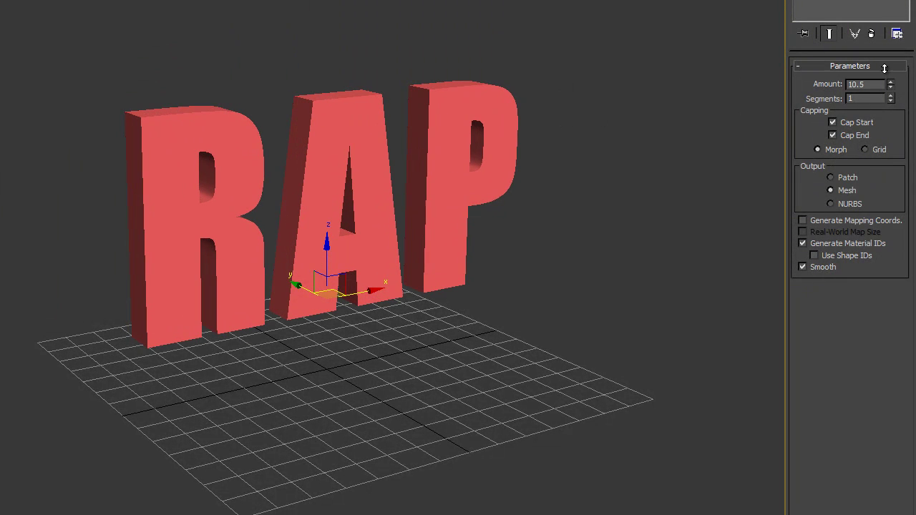
{"action": "middle_click_drag", "start_coordinate": [673, 151], "coordinate": [470, 161], "text": "alt"}
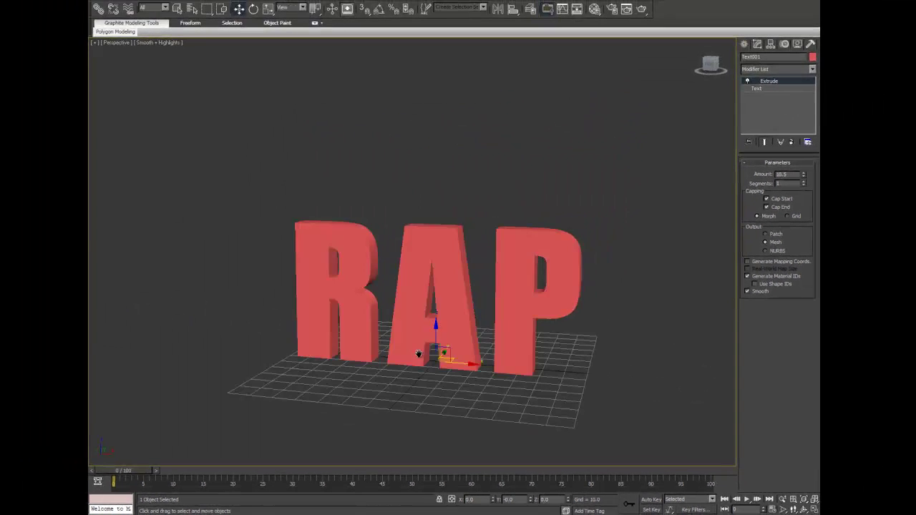
{"action": "middle_click_drag", "start_coordinate": [419, 354], "coordinate": [380, 353], "text": "alt"}
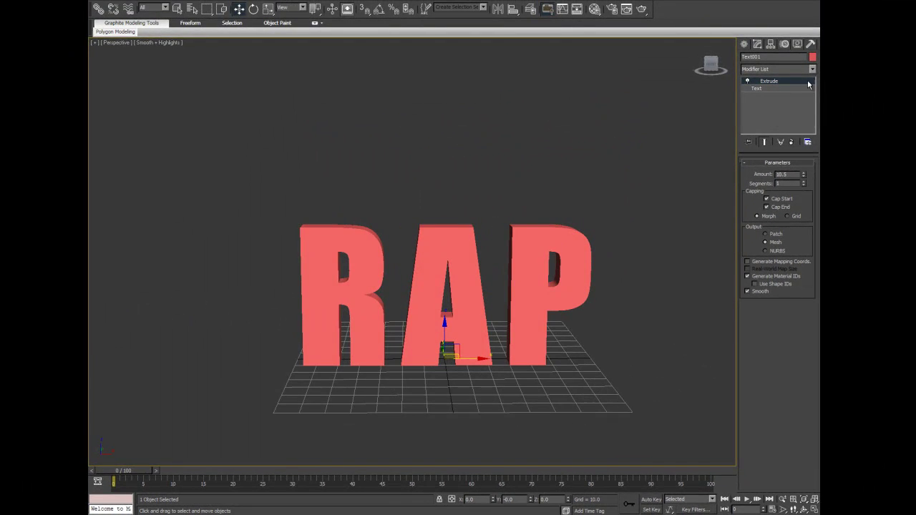
Step: Make the extruded letters' object colour grey
{"action": "left_click", "coordinate": [813, 57]}
{"action": "left_click", "coordinate": [514, 278]}
{"action": "left_click", "coordinate": [499, 299]}
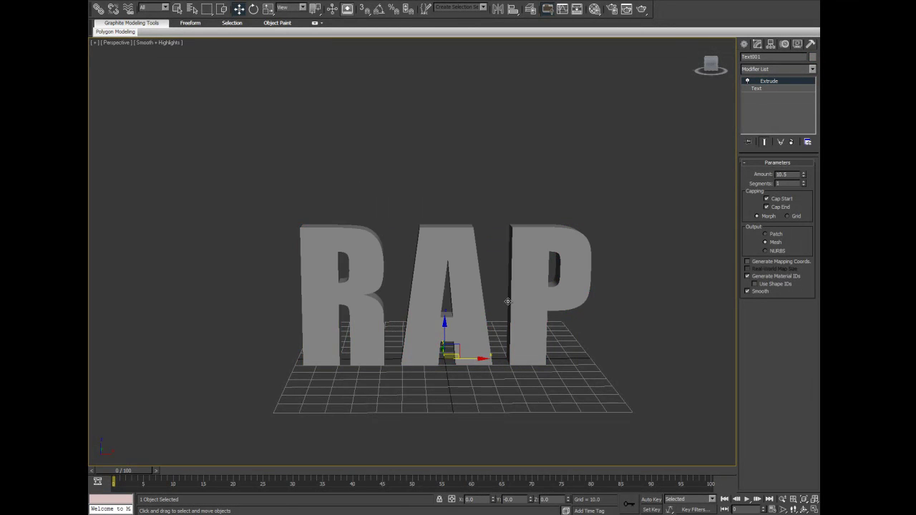
{"action": "middle_click_drag", "start_coordinate": [501, 299], "coordinate": [516, 287], "text": "alt"}
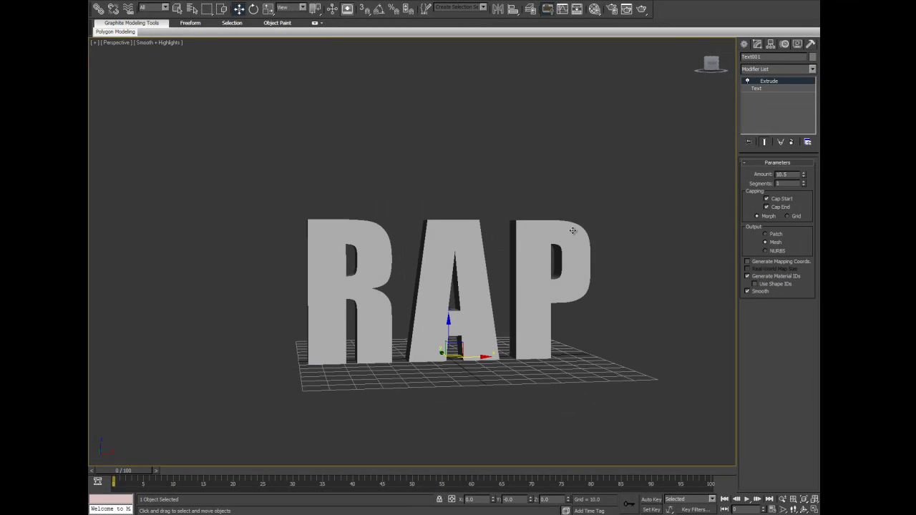
Step: Convert the RAP text to an Editable Poly
{"action": "right_click", "coordinate": [453, 285]}
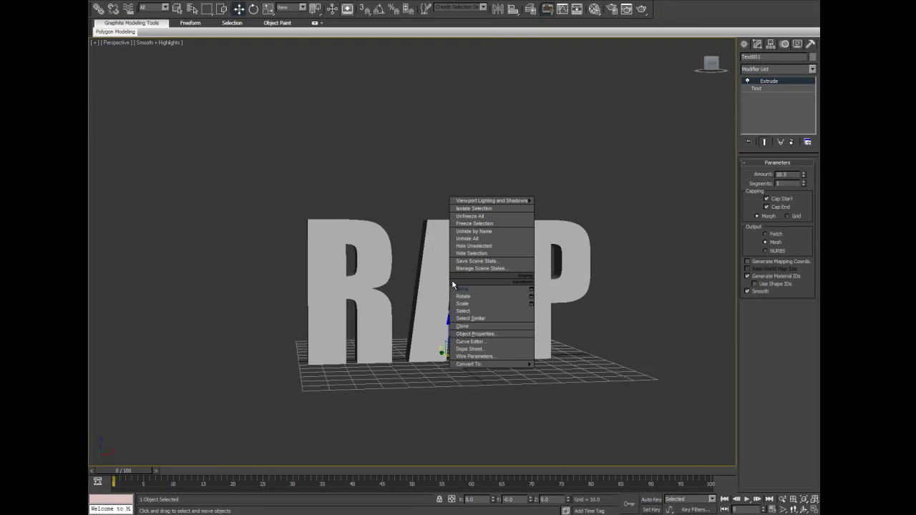
{"action": "mouse_move", "coordinate": [484, 364]}
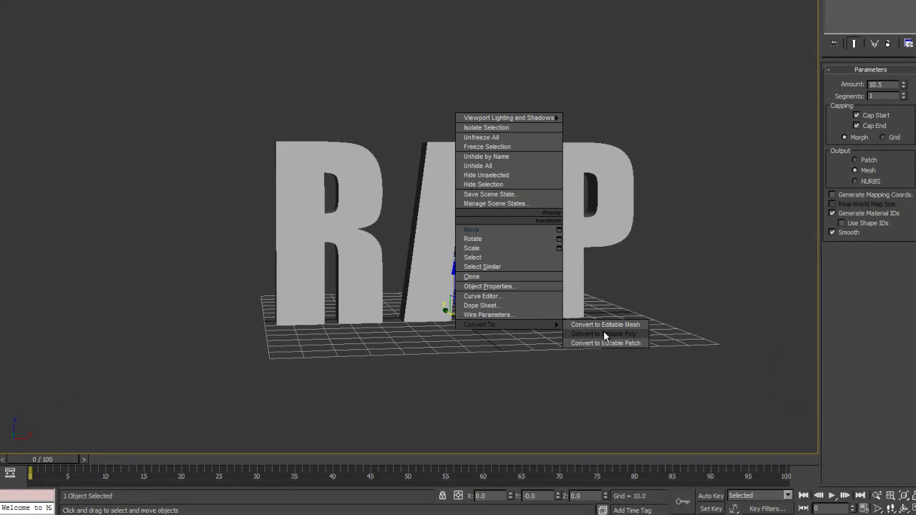
{"action": "left_click", "coordinate": [605, 334]}
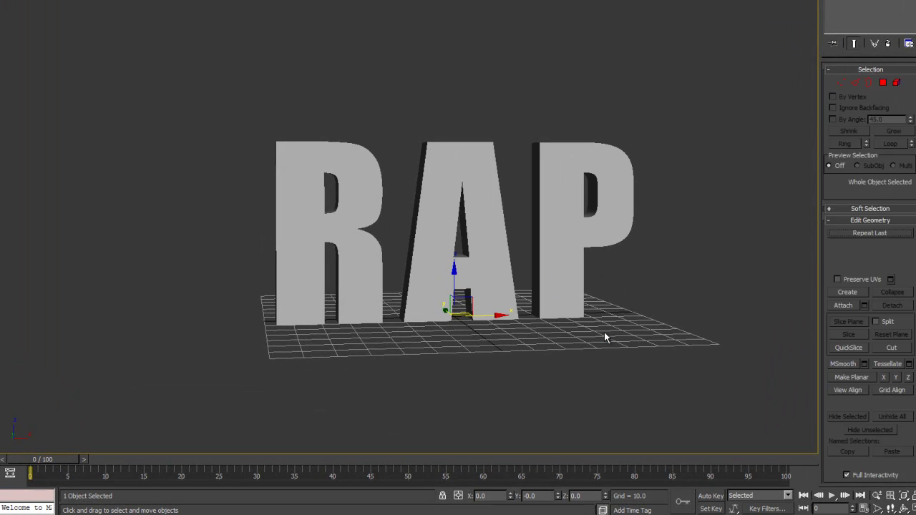
{"action": "middle_click_drag", "start_coordinate": [592, 315], "coordinate": [567, 270]}
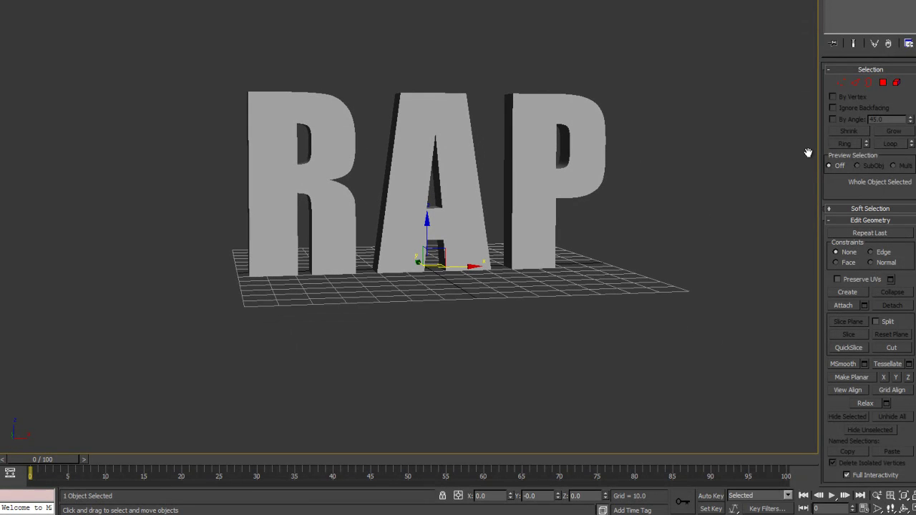
Step: Detach the P element as a separate object named P
{"action": "left_click", "coordinate": [898, 84]}
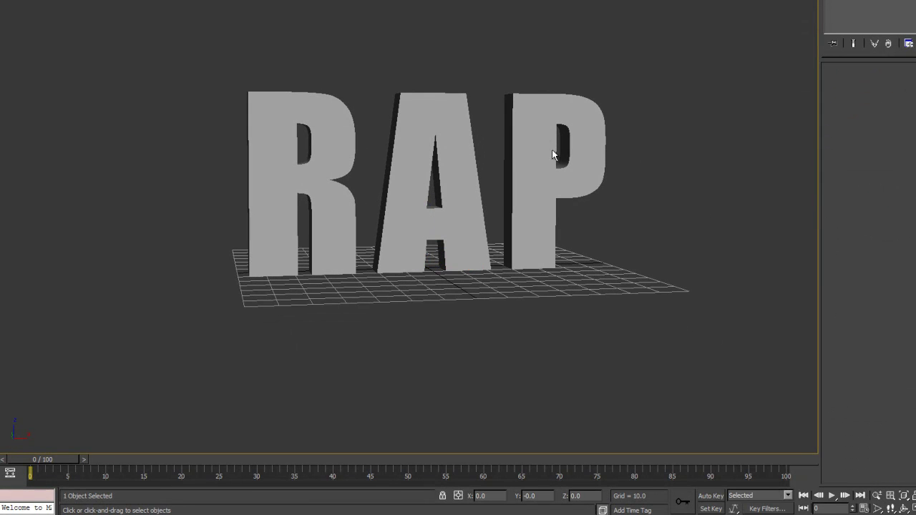
{"action": "left_click", "coordinate": [543, 139]}
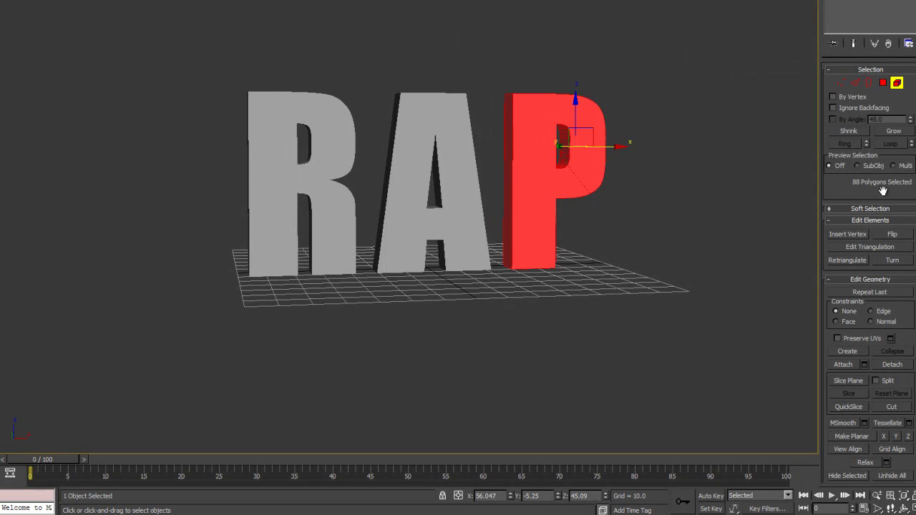
{"action": "left_click", "coordinate": [892, 367]}
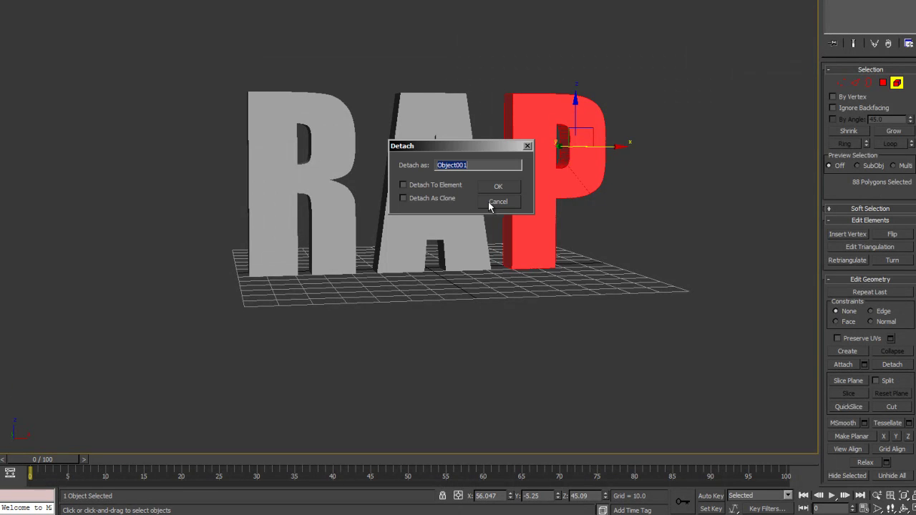
{"action": "type", "text": "P"}
{"action": "left_click", "coordinate": [502, 187]}
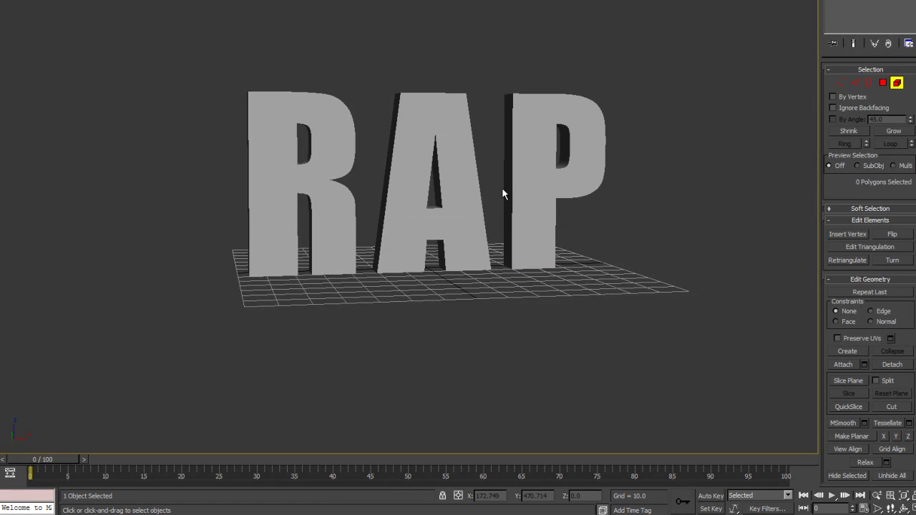
Step: Detach the A element as an object named A and return to object level
{"action": "left_click", "coordinate": [443, 153]}
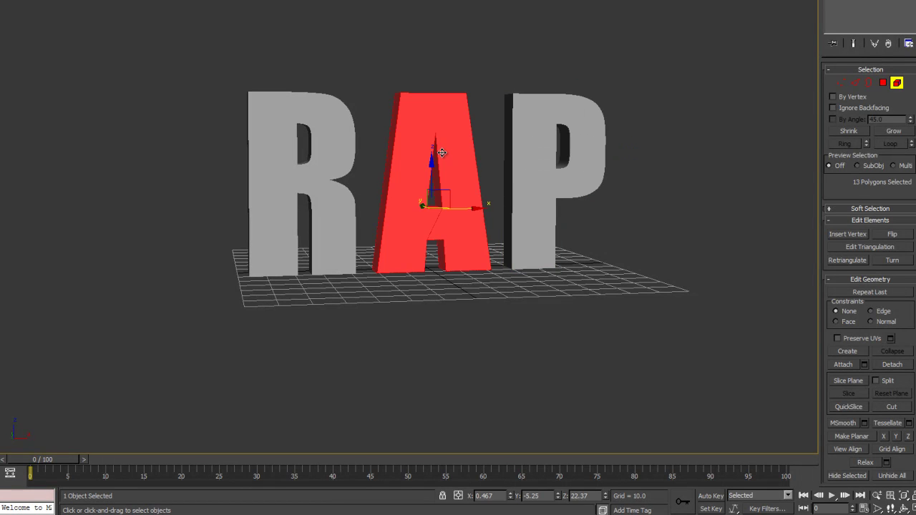
{"action": "left_click", "coordinate": [890, 364]}
{"action": "type", "text": "A"}
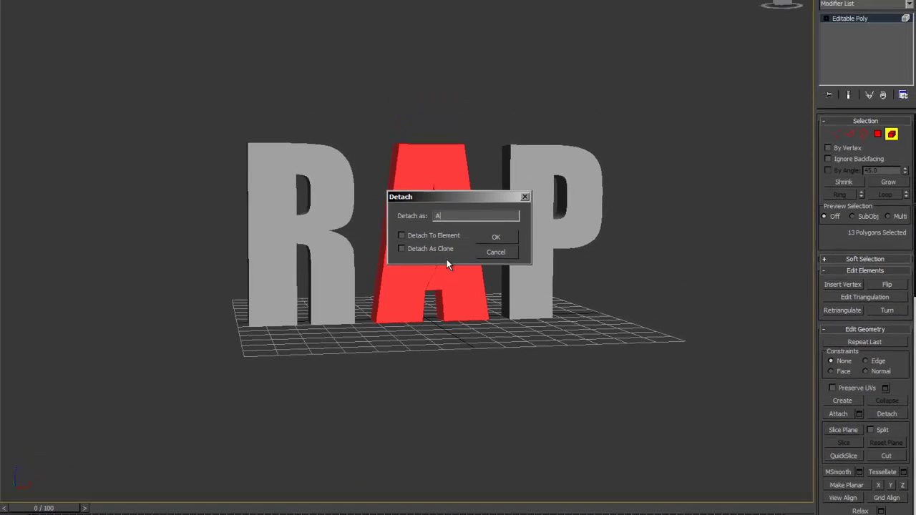
{"action": "left_click", "coordinate": [499, 262]}
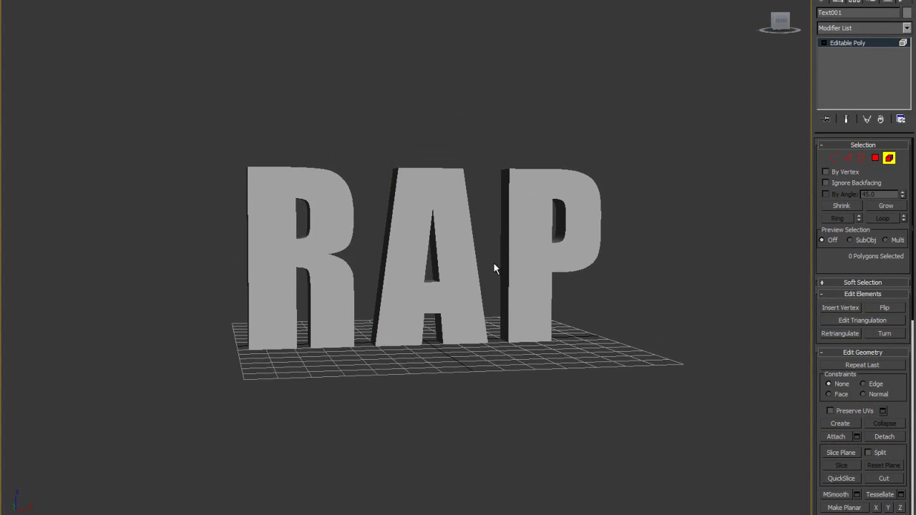
{"action": "left_click", "coordinate": [845, 42]}
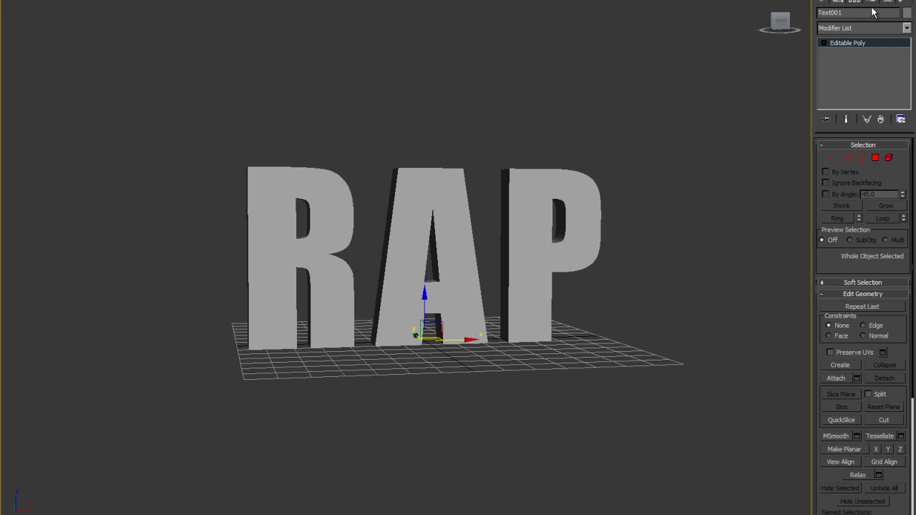
Step: Center the pivots of R, A and P on each letter with Affect Pivot Only
{"action": "left_click_drag", "start_coordinate": [171, 131], "coordinate": [615, 224]}
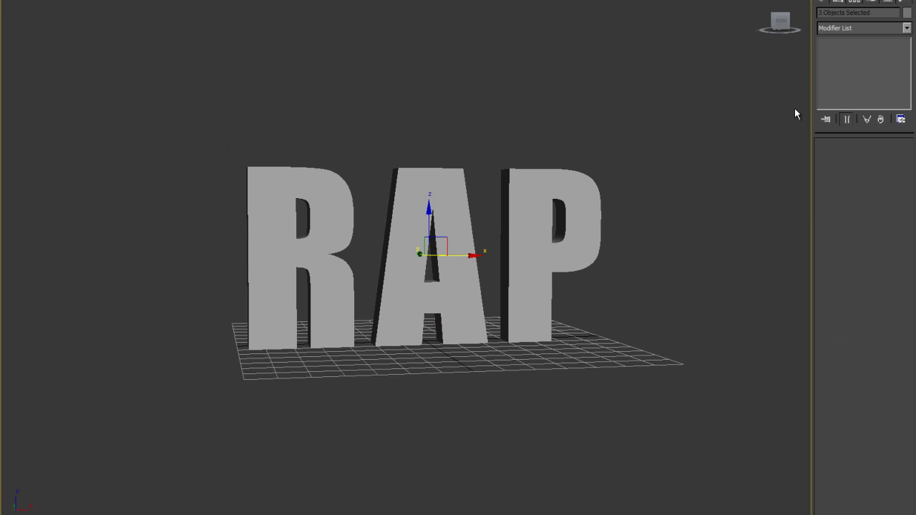
{"action": "left_click", "coordinate": [854, 3]}
{"action": "left_click", "coordinate": [855, 67]}
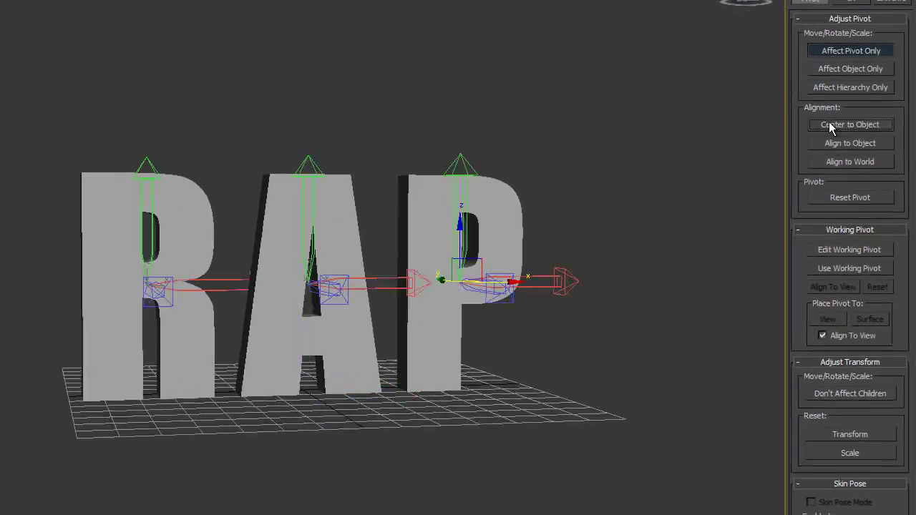
{"action": "left_click", "coordinate": [831, 50]}
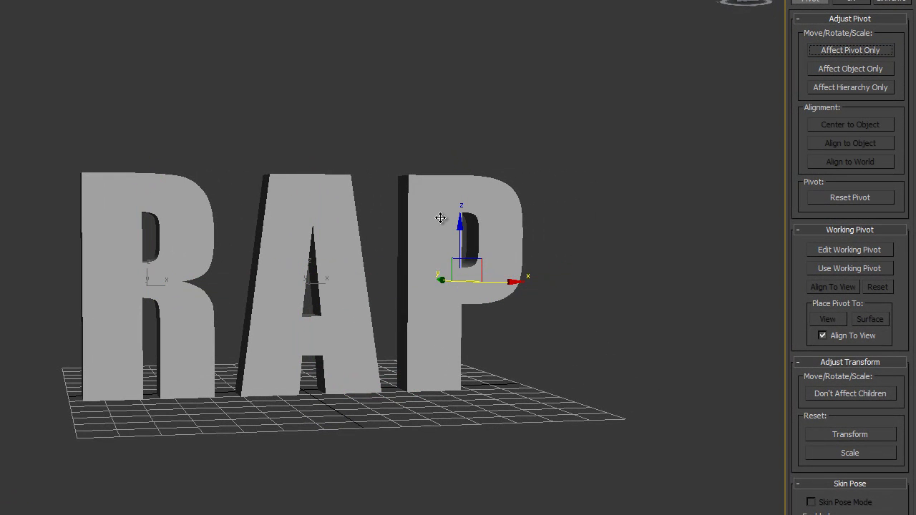
Step: Test-rotate P, A and R around their own pivots, undoing each rotation
{"action": "key", "text": "e"}
{"action": "left_click_drag", "start_coordinate": [454, 289], "coordinate": [371, 228]}
{"action": "key", "text": "ctrl+z"}
{"action": "left_click", "coordinate": [302, 220]}
{"action": "left_click_drag", "start_coordinate": [302, 220], "coordinate": [384, 309]}
{"action": "key", "text": "ctrl+z"}
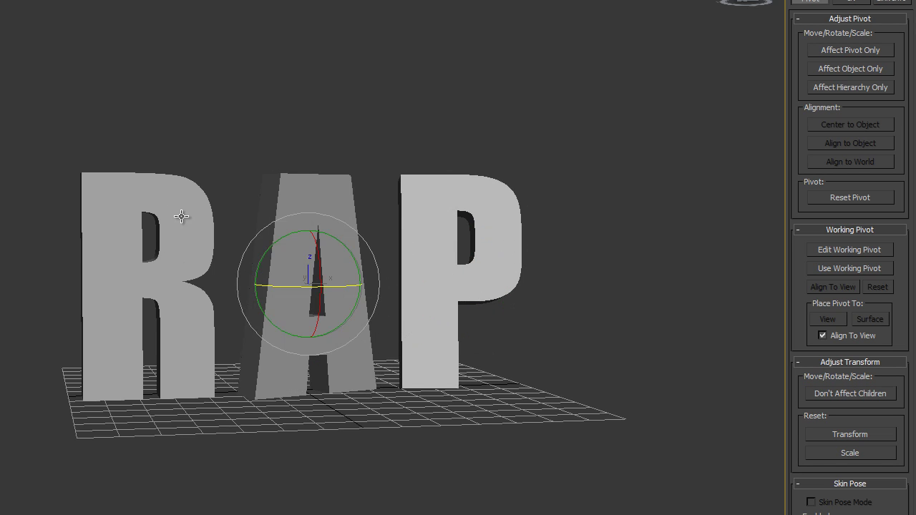
{"action": "left_click_drag", "start_coordinate": [184, 215], "coordinate": [143, 200]}
{"action": "key", "text": "ctrl+z"}
{"action": "key", "text": "ctrl+z"}
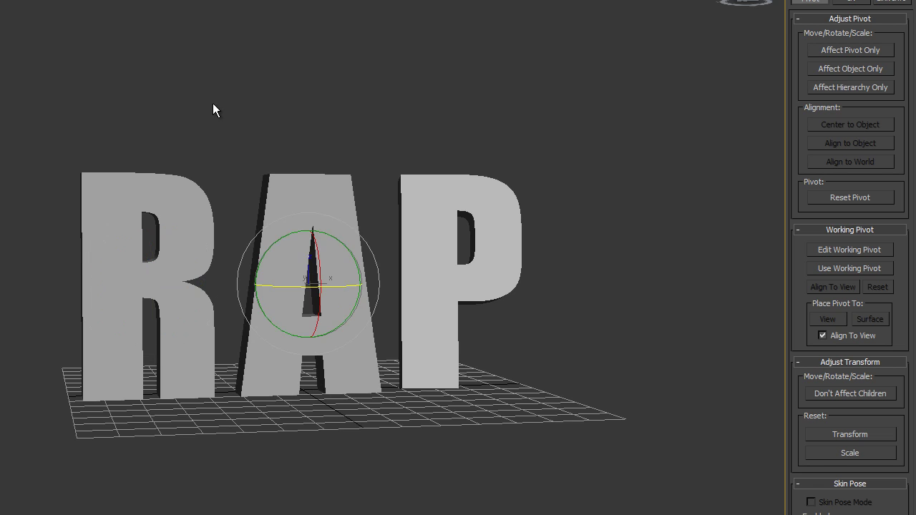
Step: Orbit around the letters and reselect all three
{"action": "left_click", "coordinate": [213, 105]}
{"action": "mouse_move", "coordinate": [287, 157]}
{"action": "middle_mouse_down", "text": "alt"}
{"action": "mouse_move", "coordinate": [262, 158]}
{"action": "mouse_move", "coordinate": [276, 166]}
{"action": "middle_mouse_up", "text": "alt"}
{"action": "middle_click_drag", "start_coordinate": [465, 200], "coordinate": [384, 218], "text": "alt"}
{"action": "left_click", "coordinate": [431, 220]}
{"action": "left_click", "coordinate": [430, 220]}
{"action": "left_click", "coordinate": [430, 220]}
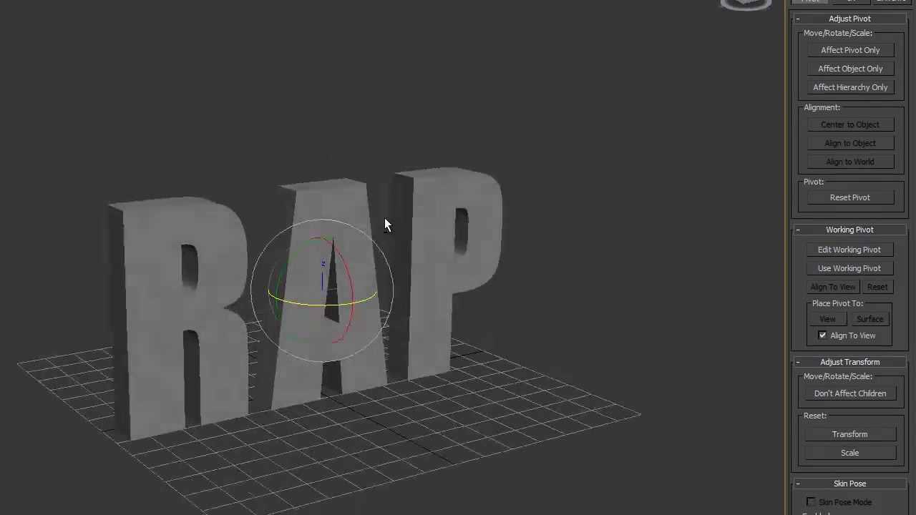
{"action": "left_click", "coordinate": [802, 1]}
Step: Draw a box in the Top view covering the area around the letters, with the grid hidden
{"action": "left_click", "coordinate": [804, 2]}
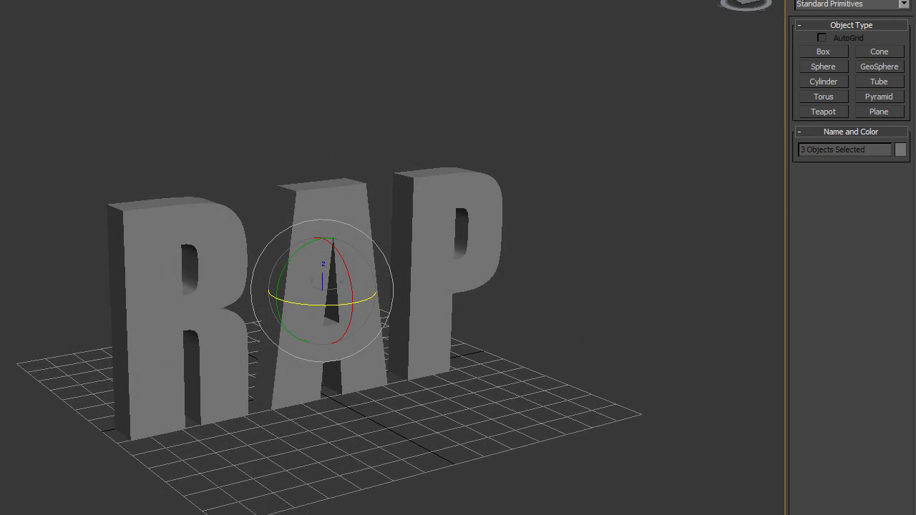
{"action": "left_click", "coordinate": [818, 50]}
{"action": "middle_click_drag", "start_coordinate": [548, 178], "coordinate": [528, 158]}
{"action": "key", "text": "t"}
{"action": "scroll", "coordinate": [444, 194], "scroll_direction": "down", "scroll_amount": 5}
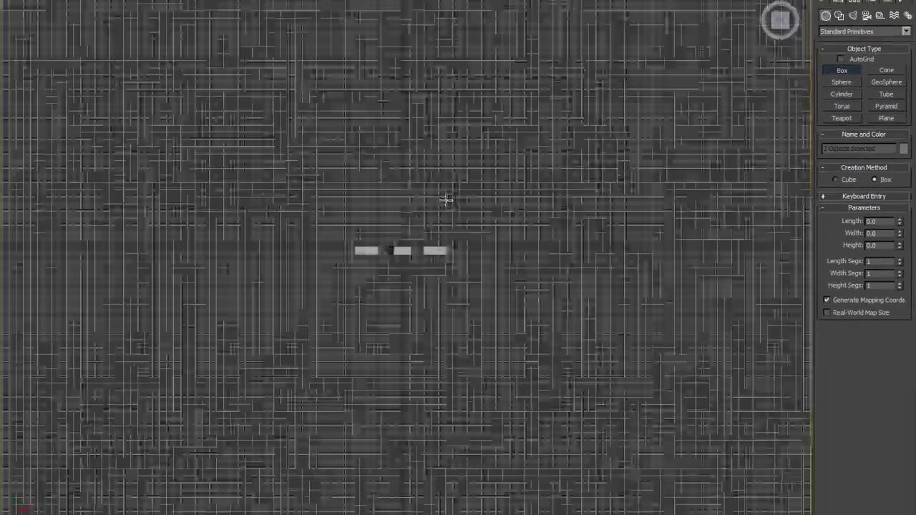
{"action": "left_click_drag", "start_coordinate": [223, 103], "coordinate": [585, 382]}
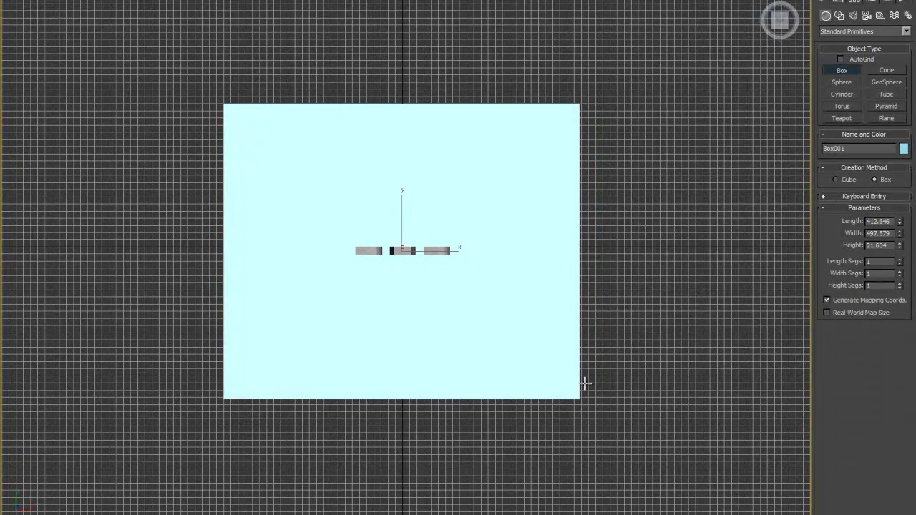
{"action": "left_click", "coordinate": [591, 429]}
{"action": "key", "text": "e"}
{"action": "key", "text": "g"}
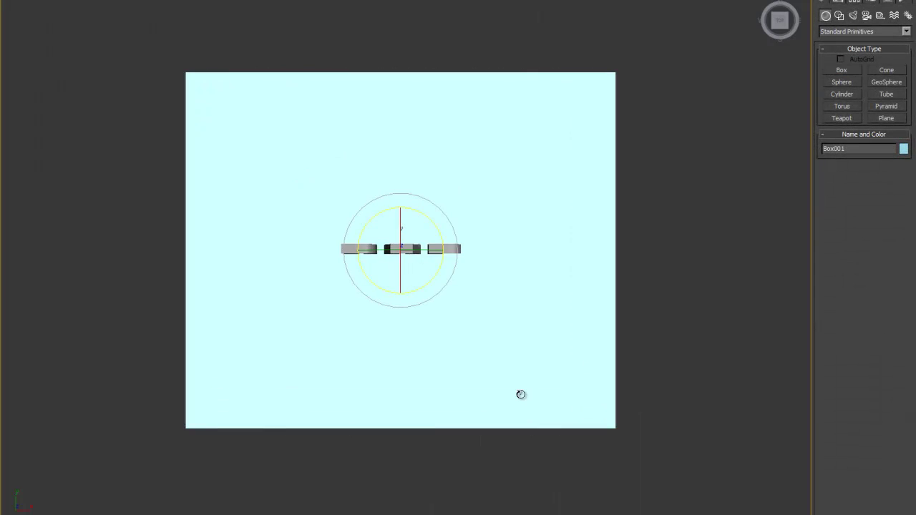
{"action": "key", "text": "p"}
Step: Set the box height to -9.086 and give it a dark grey colour
{"action": "left_click", "coordinate": [839, 2]}
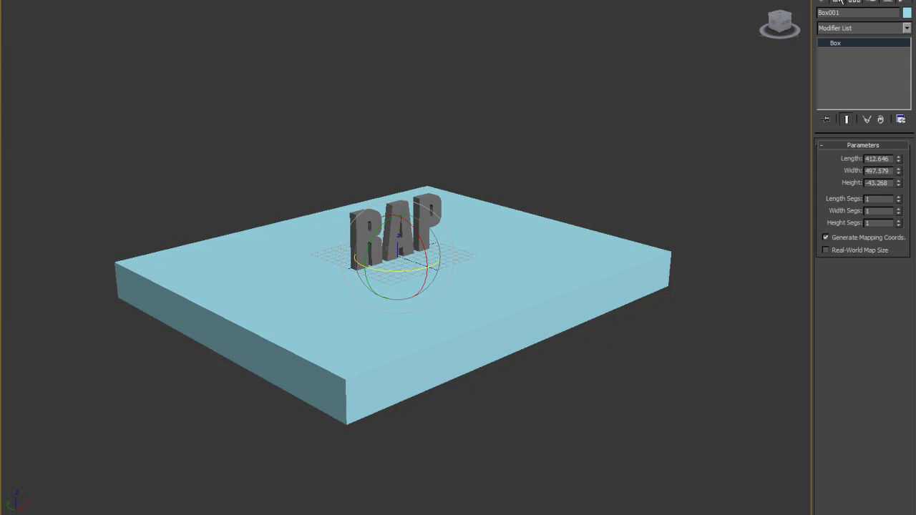
{"action": "left_click_drag", "start_coordinate": [900, 188], "coordinate": [882, 140]}
{"action": "left_click", "coordinate": [907, 12]}
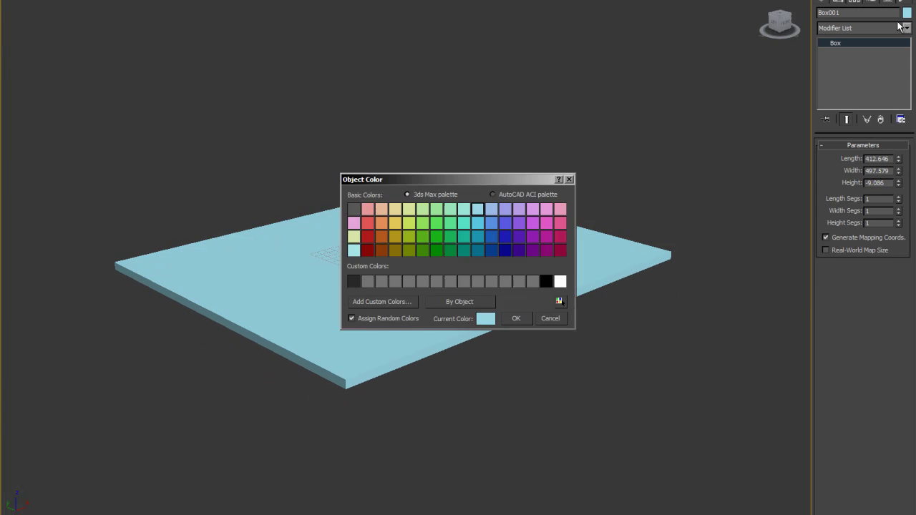
{"action": "left_click", "coordinate": [350, 283]}
{"action": "left_click", "coordinate": [516, 318]}
Step: Inspect the slab beneath the letters from the front and perspective views
{"action": "middle_click_drag", "start_coordinate": [519, 312], "coordinate": [444, 305]}
{"action": "scroll", "coordinate": [454, 334], "scroll_direction": "up", "scroll_amount": 5}
{"action": "key", "text": "f"}
{"action": "scroll", "coordinate": [418, 322], "scroll_direction": "up", "scroll_amount": 8}
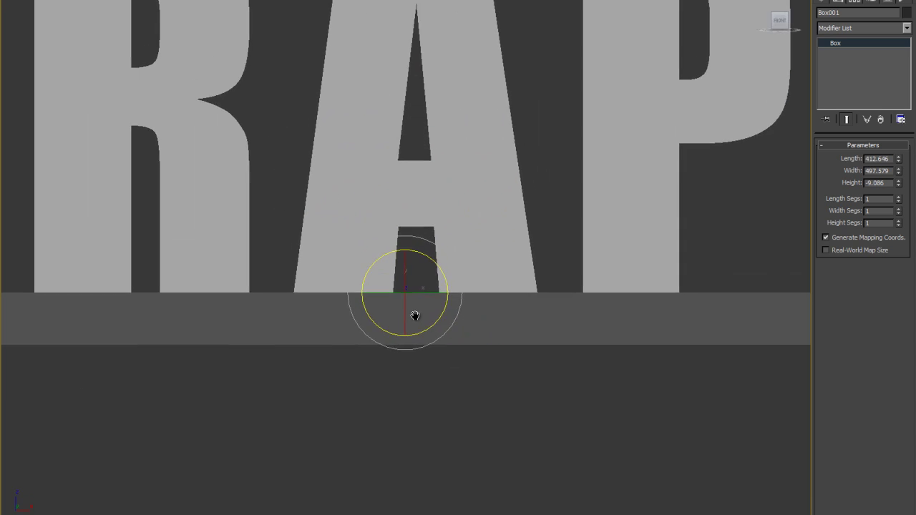
{"action": "key", "text": "w"}
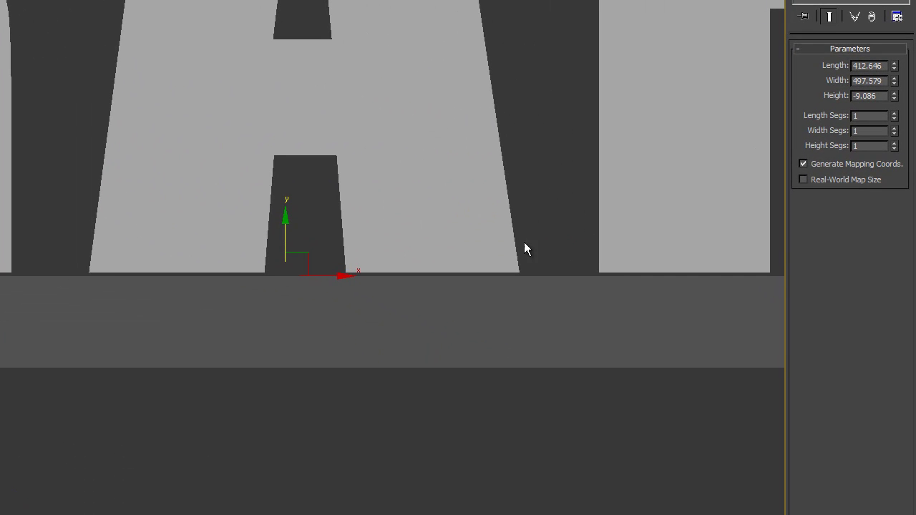
{"action": "key", "text": "p"}
{"action": "middle_click_drag", "start_coordinate": [254, 194], "coordinate": [363, 136], "text": "alt"}
{"action": "scroll", "coordinate": [363, 136], "scroll_direction": "down", "scroll_amount": 5}
{"action": "middle_click_drag", "start_coordinate": [372, 247], "coordinate": [398, 176], "text": "alt"}
Step: Select the R, A and P letters with Edged Faces turned on
{"action": "left_click", "coordinate": [369, 1]}
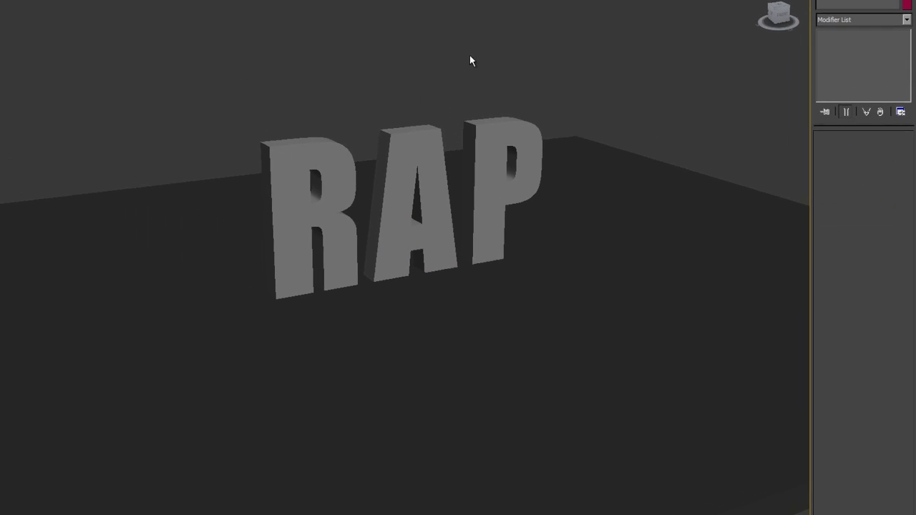
{"action": "left_click", "coordinate": [498, 136]}
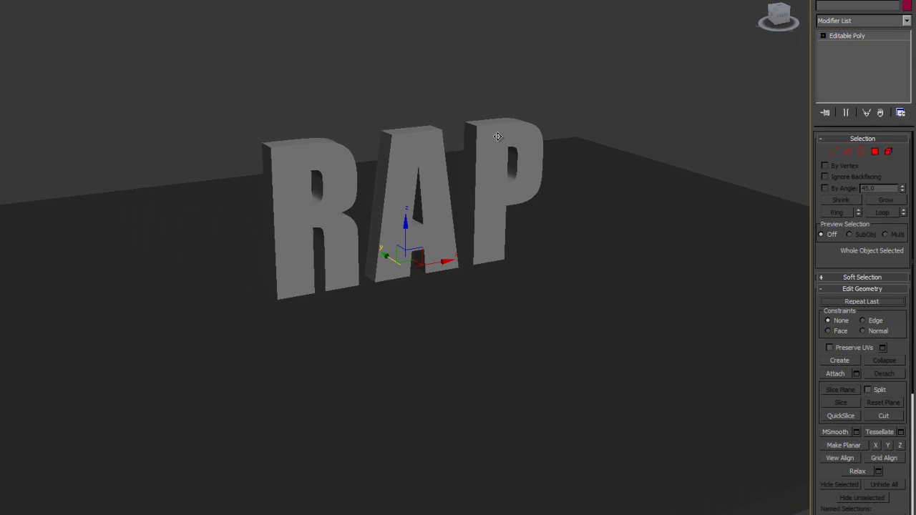
{"action": "key", "text": "F4"}
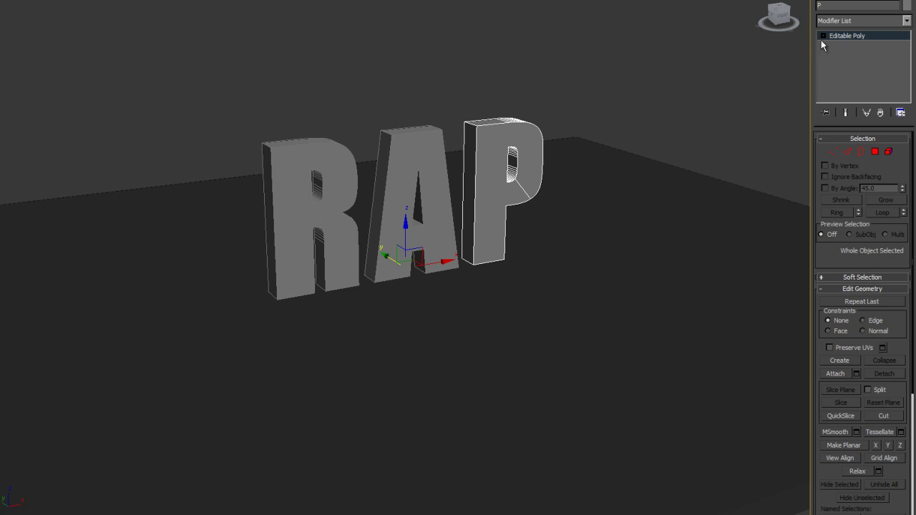
{"action": "left_click", "coordinate": [324, 151], "text": "ctrl"}
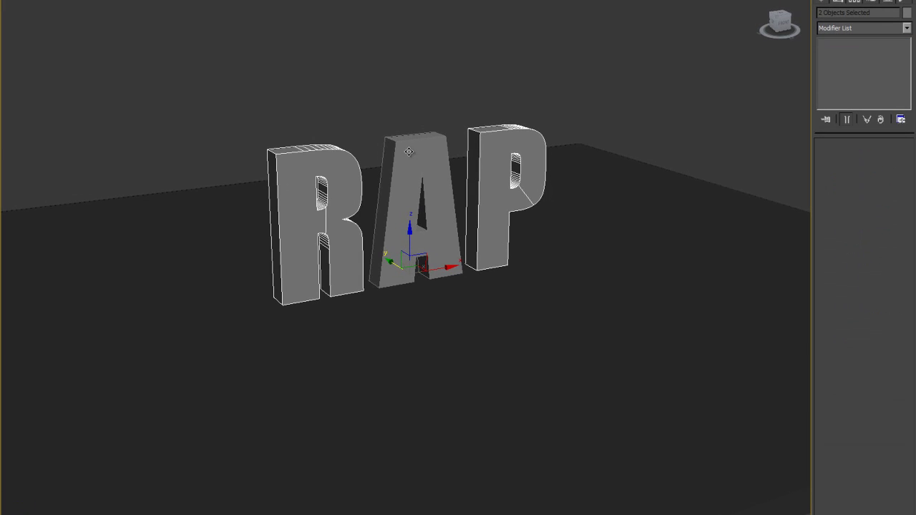
{"action": "left_click", "coordinate": [409, 151], "text": "ctrl"}
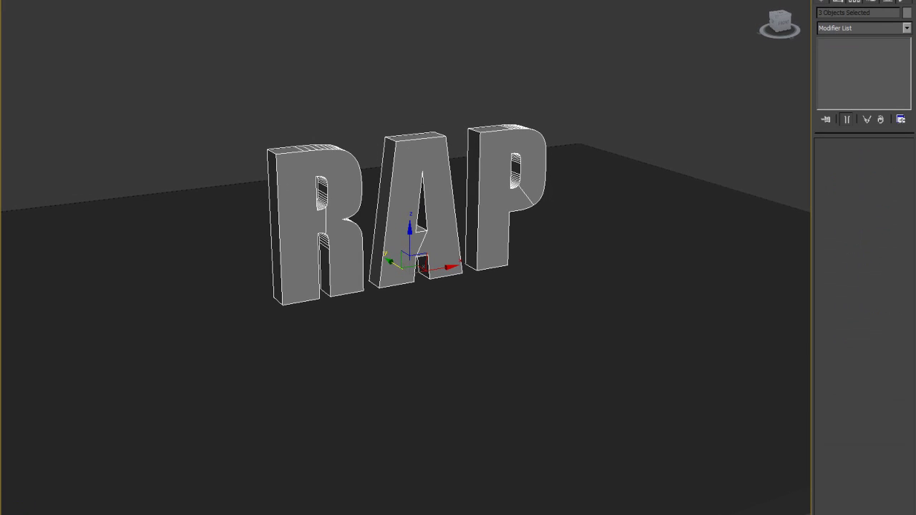
Step: Assign the 01 - Default material to the letters with a lighter grey diffuse
{"action": "key", "text": "m"}
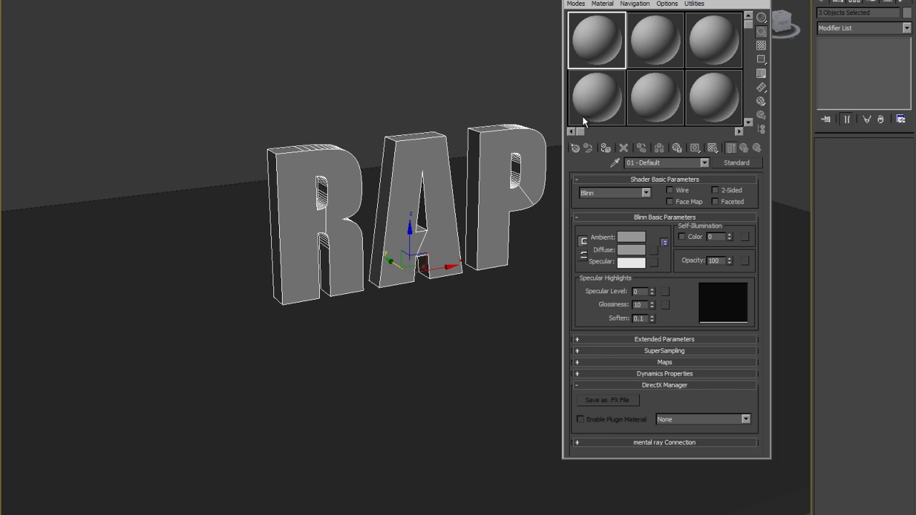
{"action": "left_click", "coordinate": [610, 148]}
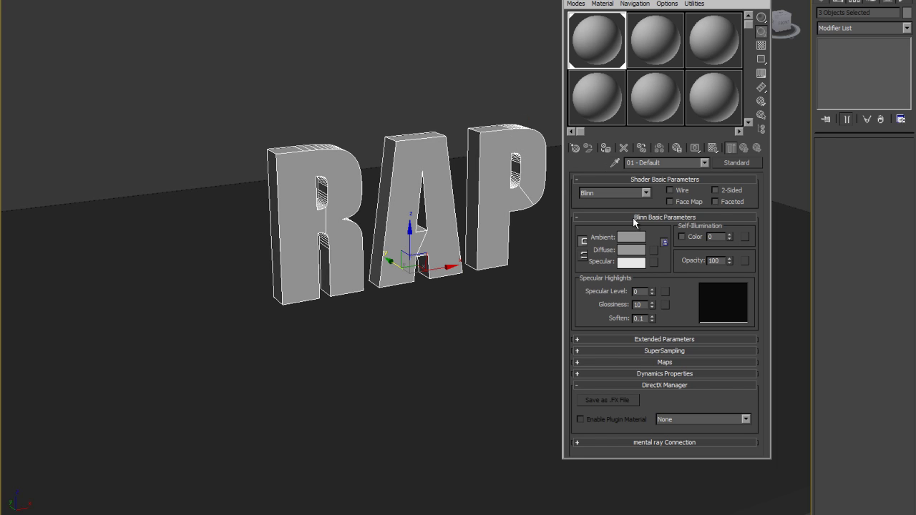
{"action": "left_click", "coordinate": [631, 250]}
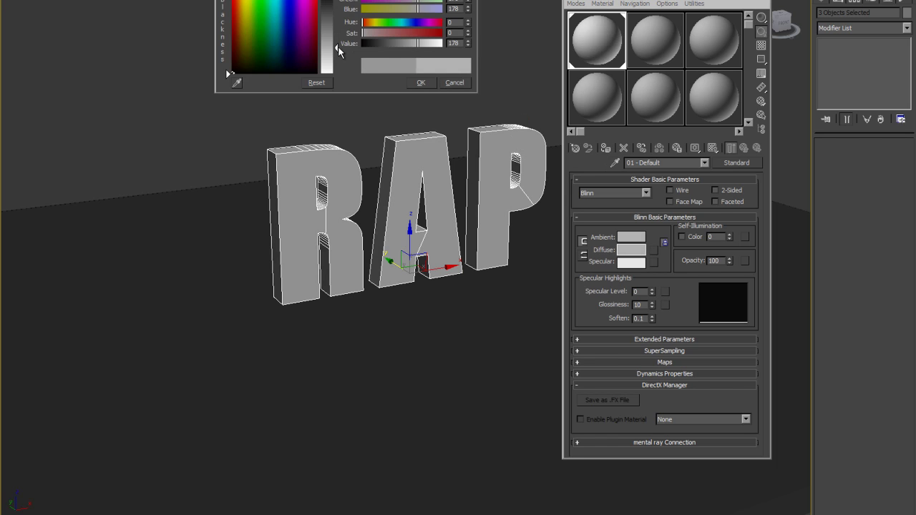
{"action": "left_click", "coordinate": [421, 82]}
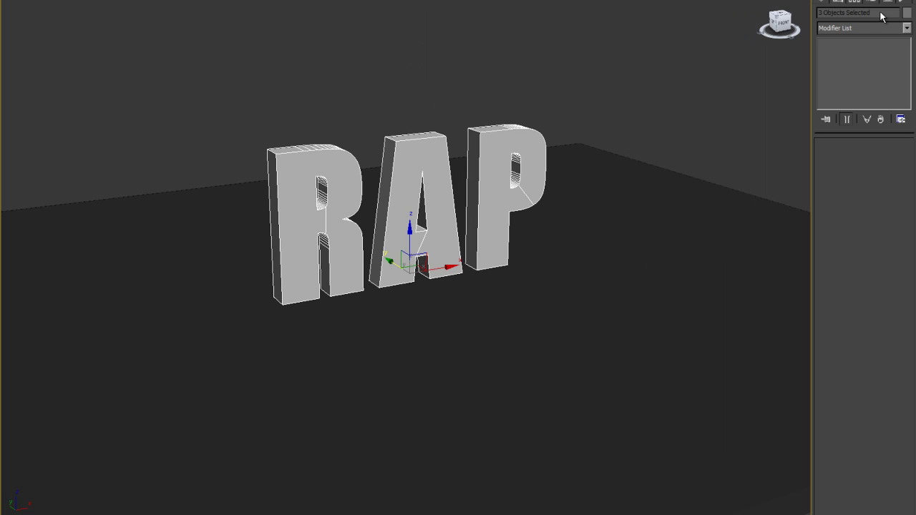
Step: Set the letters' object colour to black and clear the selection
{"action": "left_click", "coordinate": [907, 13]}
{"action": "left_click", "coordinate": [547, 281]}
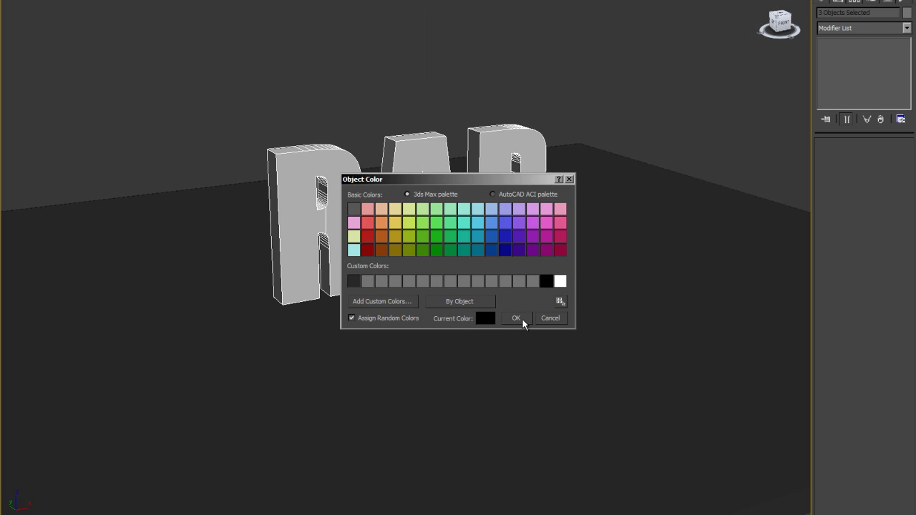
{"action": "left_click", "coordinate": [516, 319]}
{"action": "left_click", "coordinate": [513, 298]}
{"action": "left_click_drag", "start_coordinate": [779, 26], "coordinate": [784, 34]}
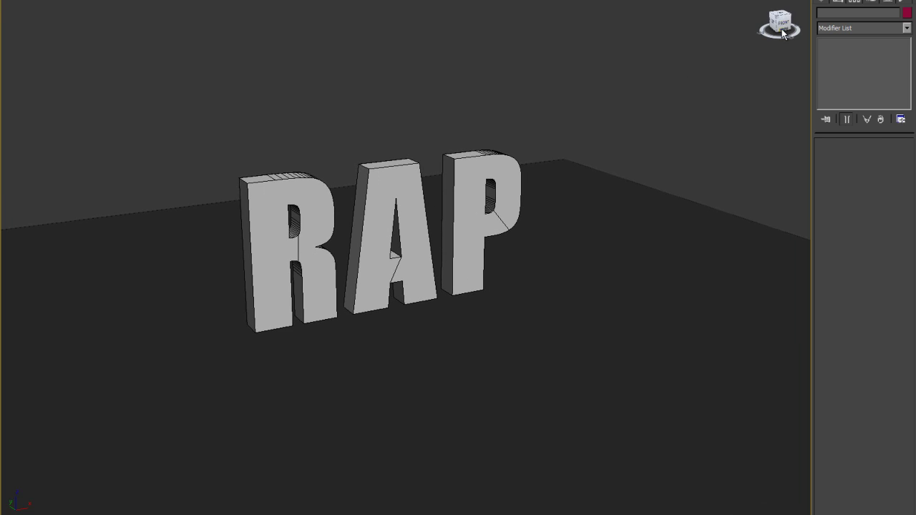
{"action": "left_click", "coordinate": [823, 4]}
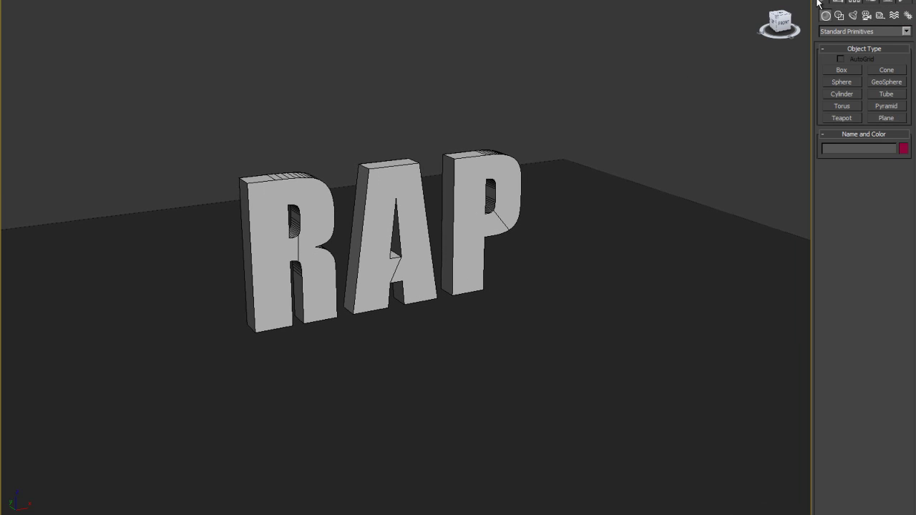
Step: Choose the RayFire Tool category and open the RayFire Tool 1.44 floater
{"action": "left_click", "coordinate": [831, 34]}
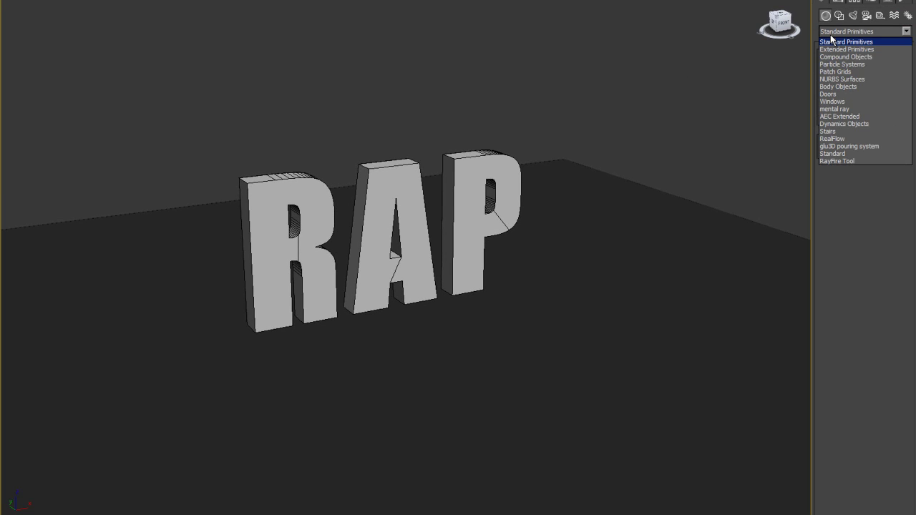
{"action": "left_click", "coordinate": [850, 162]}
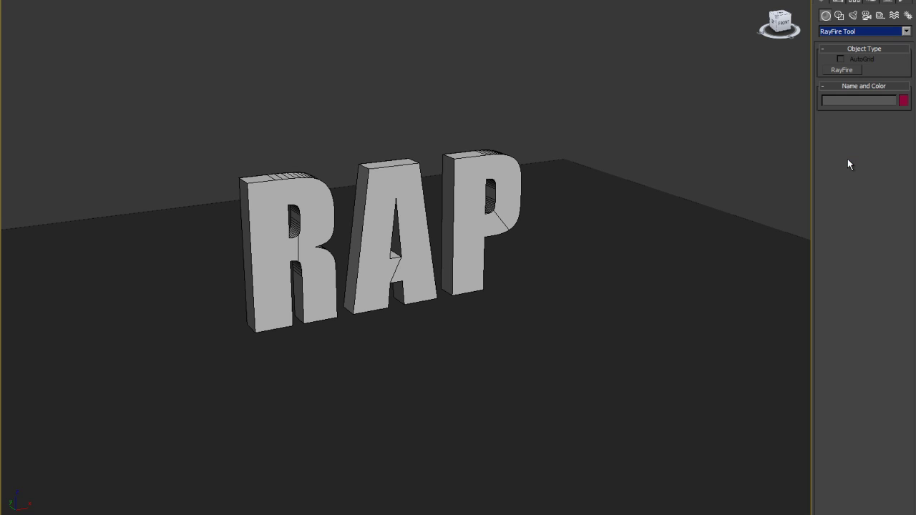
{"action": "left_click", "coordinate": [829, 69]}
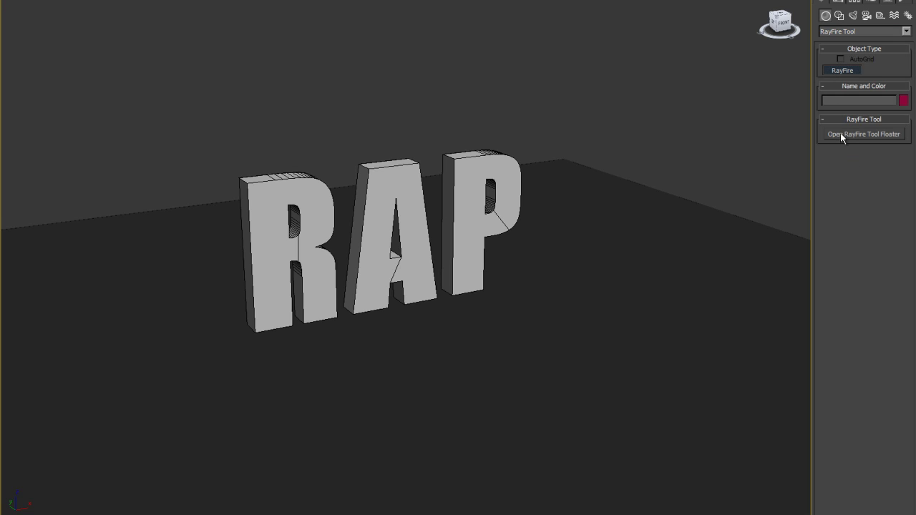
{"action": "left_click", "coordinate": [841, 135]}
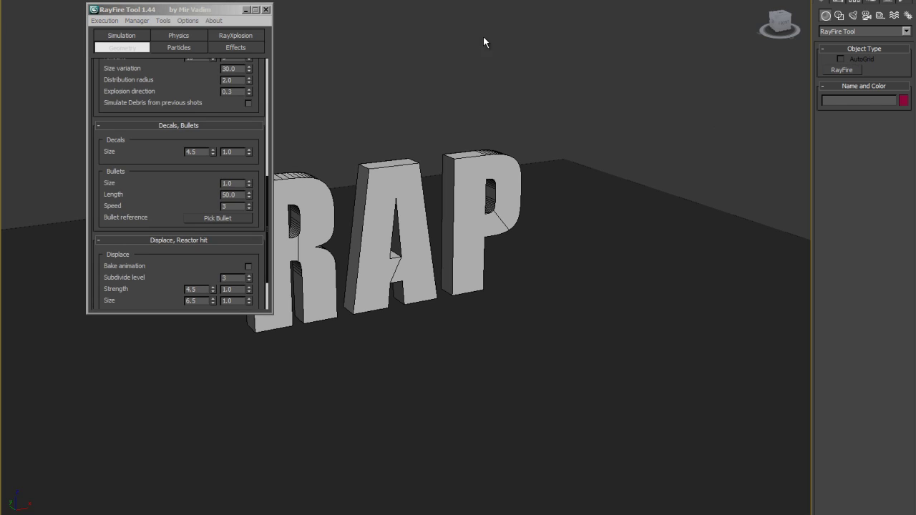
Step: On RayFire's Simulation tab, select letters and add them as Impact Objects
{"action": "middle_click_drag", "start_coordinate": [483, 42], "coordinate": [548, 31], "text": "alt"}
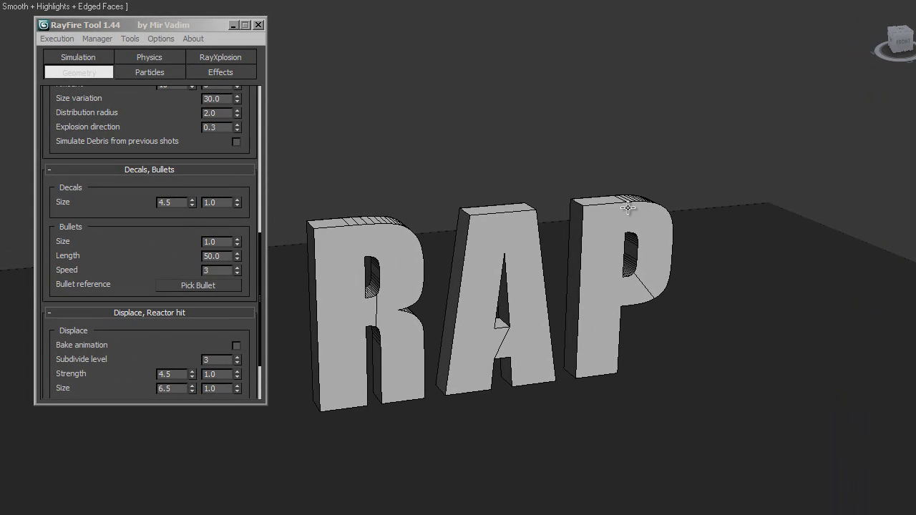
{"action": "scroll", "coordinate": [96, 164], "scroll_direction": "up", "scroll_amount": 4}
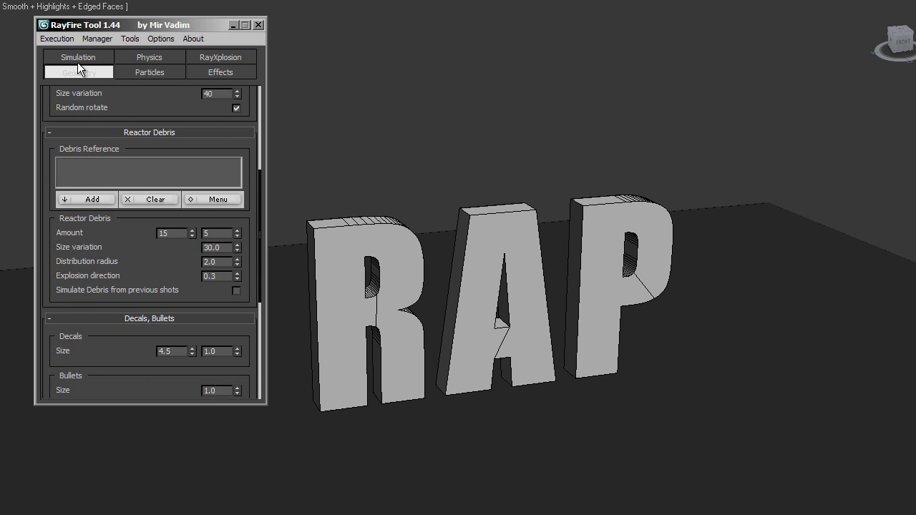
{"action": "left_click", "coordinate": [77, 57]}
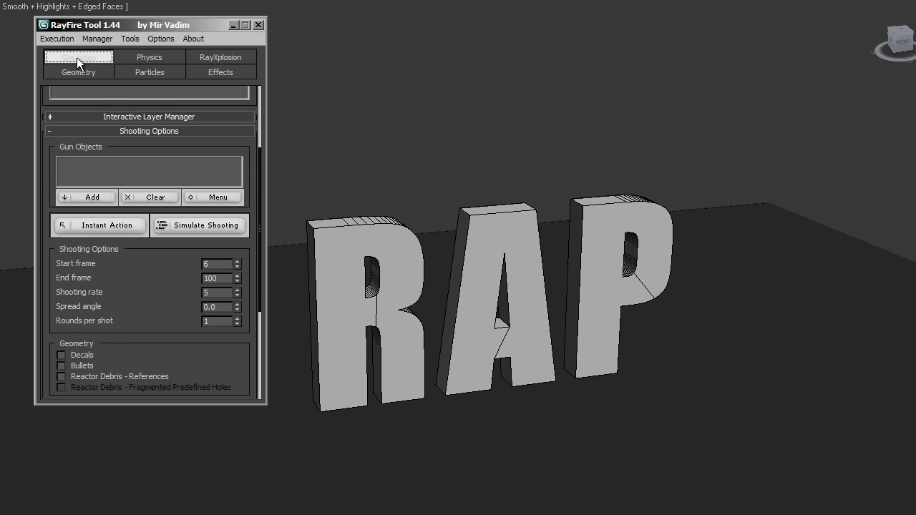
{"action": "scroll", "coordinate": [45, 150], "scroll_direction": "up", "scroll_amount": 3}
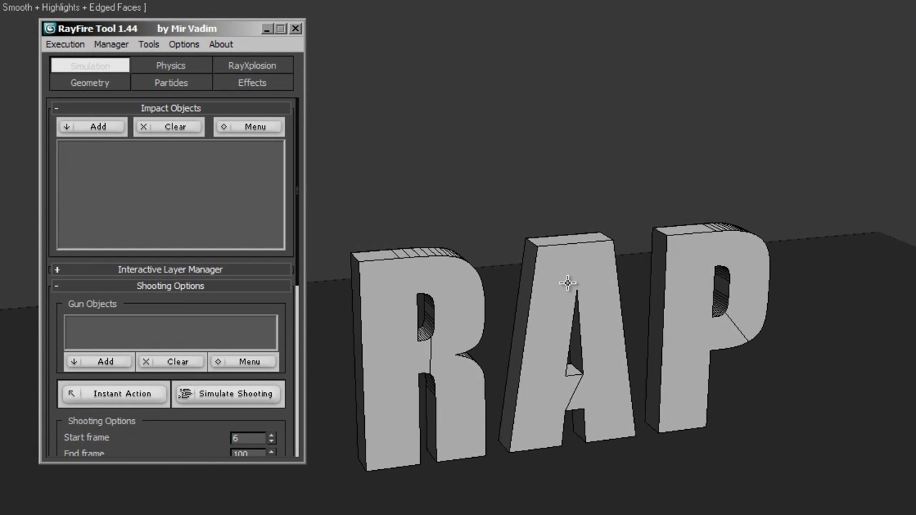
{"action": "left_click", "coordinate": [409, 266]}
{"action": "left_click", "coordinate": [579, 265]}
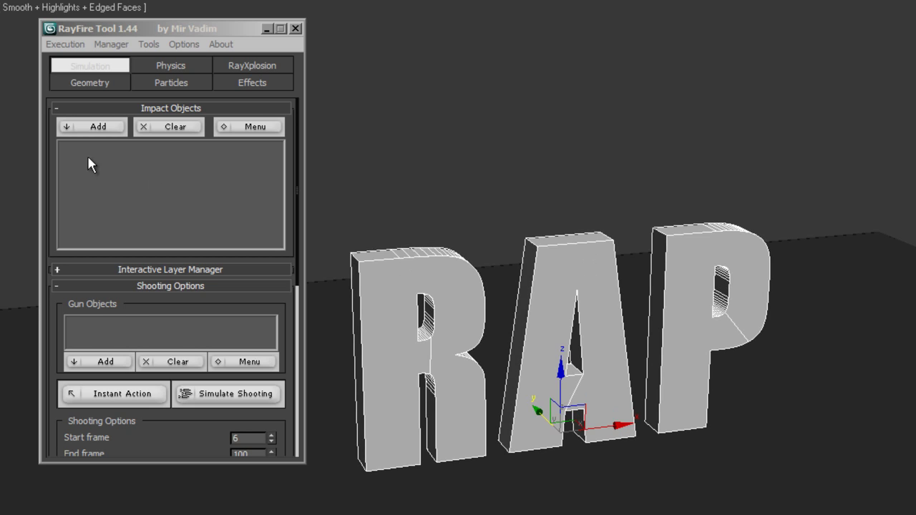
{"action": "left_click", "coordinate": [91, 129]}
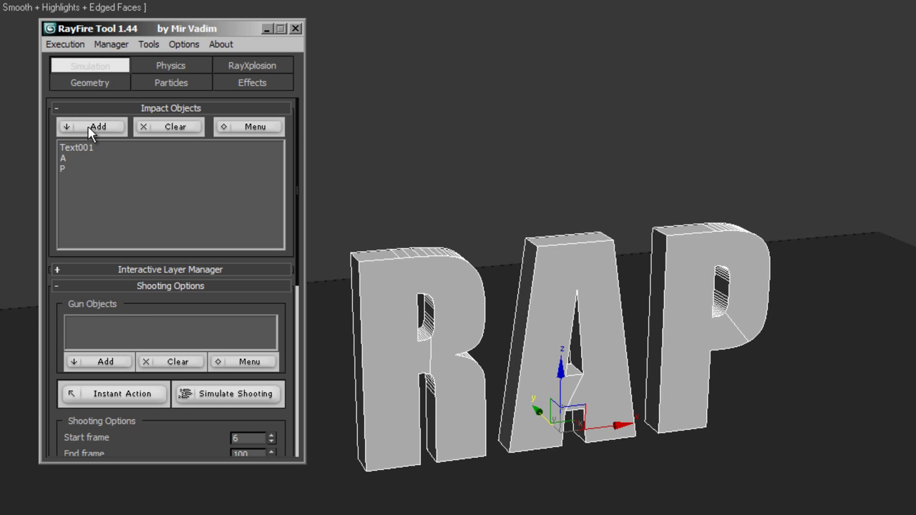
Step: Reselect the R, A and P letters together
{"action": "left_click", "coordinate": [629, 192]}
{"action": "left_click", "coordinate": [429, 262]}
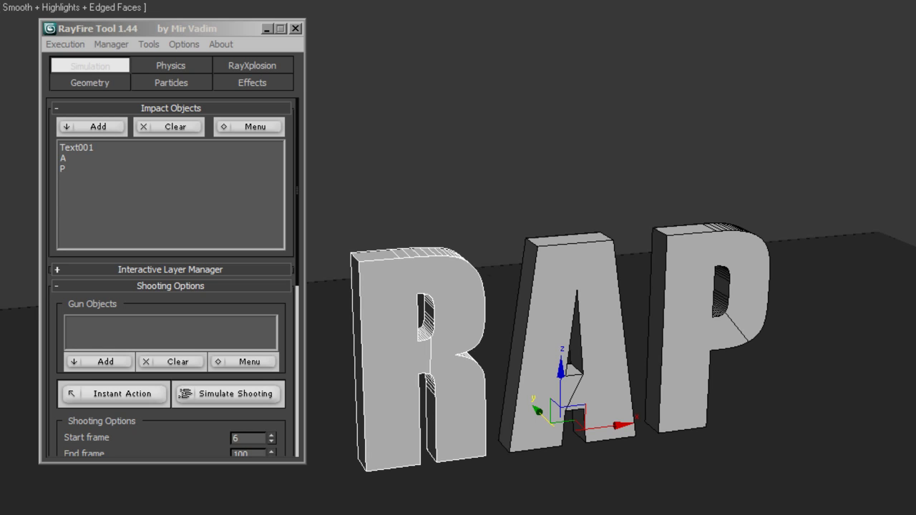
{"action": "left_click", "coordinate": [522, 112]}
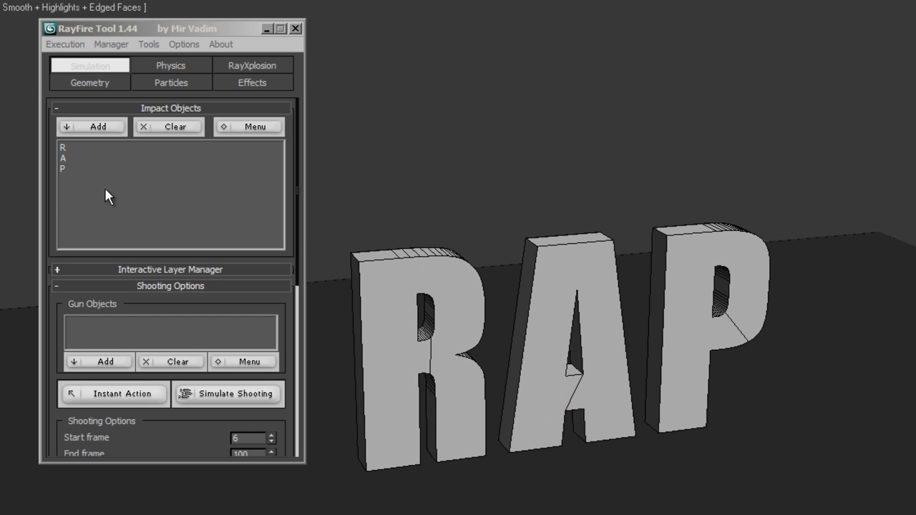
{"action": "left_click", "coordinate": [422, 266]}
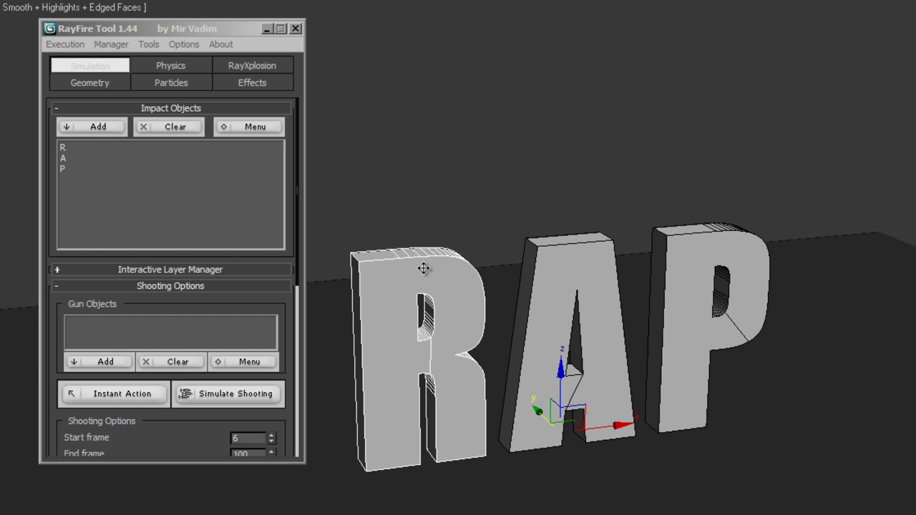
{"action": "left_click", "coordinate": [555, 253], "text": "ctrl"}
{"action": "left_click", "coordinate": [695, 252], "text": "ctrl"}
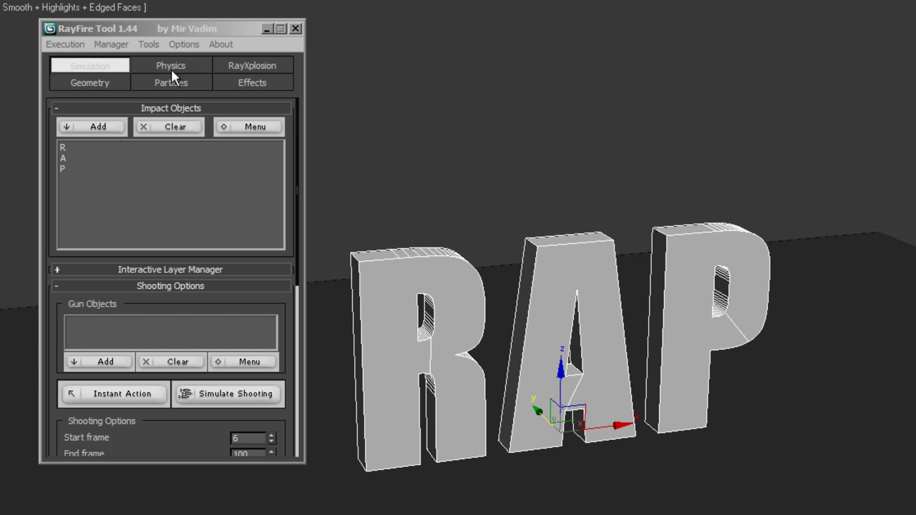
Step: Choose Voronoi - Uniform fragmentation with iterations 100 and 8
{"action": "left_click", "coordinate": [269, 69]}
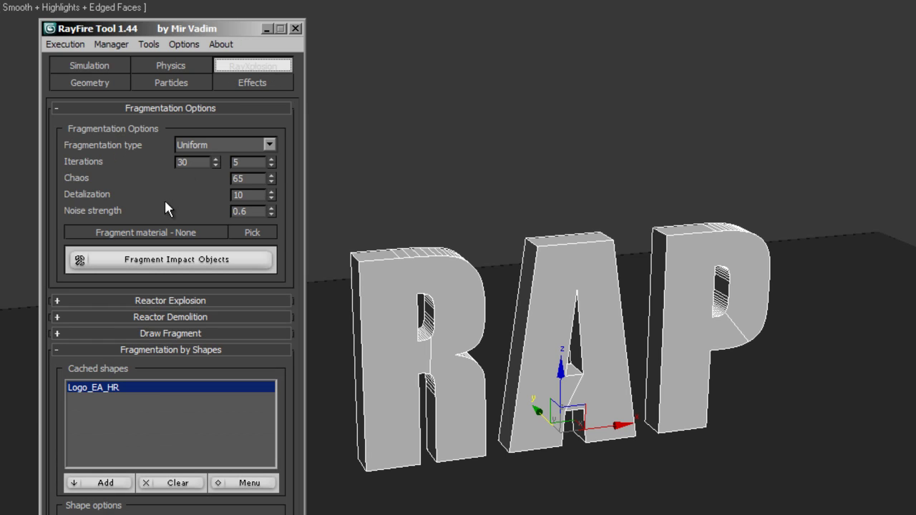
{"action": "left_click", "coordinate": [422, 153]}
{"action": "left_click", "coordinate": [205, 144]}
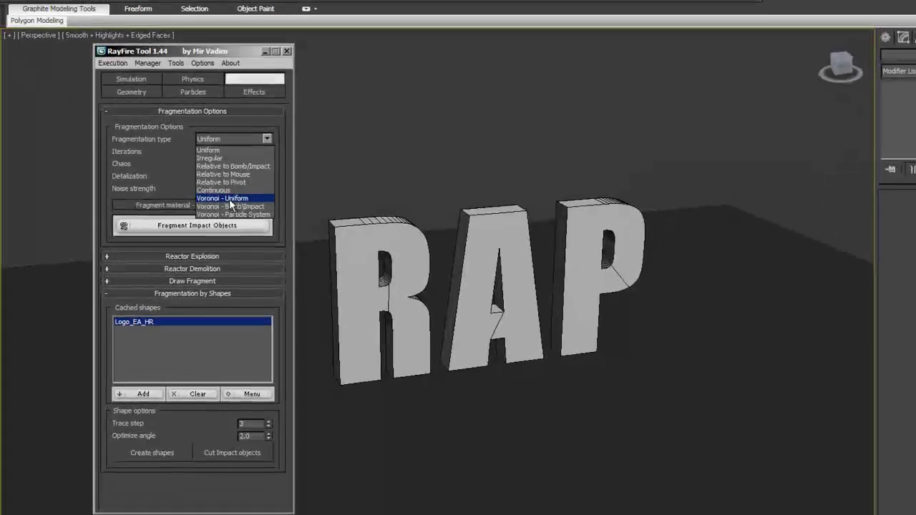
{"action": "left_click", "coordinate": [230, 228]}
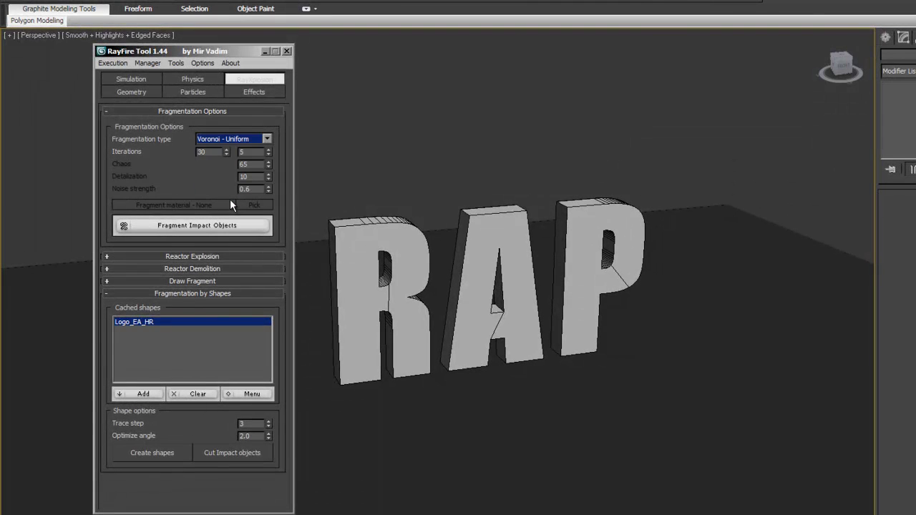
{"action": "double_click", "coordinate": [203, 152]}
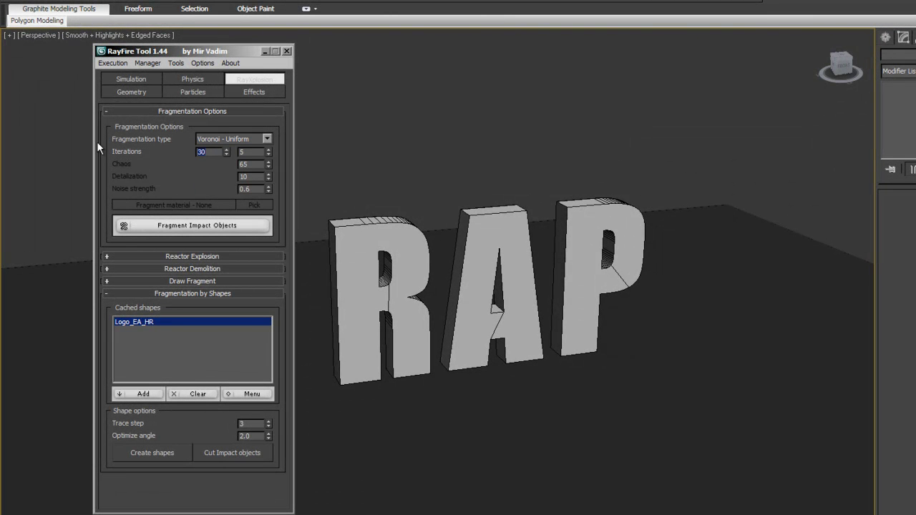
{"action": "type", "text": "100"}
{"action": "key", "text": "Tab"}
{"action": "type", "text": "8"}
Step: Set detalization 12, chaos 70 and noise strength 0.8, then fragment the impact objects
{"action": "double_click", "coordinate": [245, 176]}
{"action": "type", "text": "12"}
{"action": "key", "text": "Return"}
{"action": "double_click", "coordinate": [253, 168]}
{"action": "type", "text": "70"}
{"action": "left_click_drag", "start_coordinate": [254, 189], "coordinate": [113, 188]}
{"action": "type", "text": "0.8"}
{"action": "key", "text": "Return"}
{"action": "left_click", "coordinate": [195, 226]}
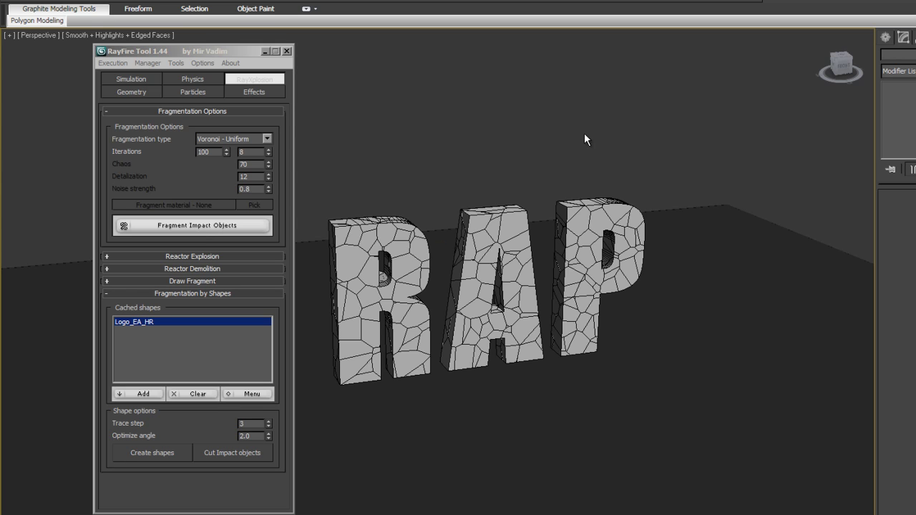
Step: Choose PhysX as RayFire's physical engine with a 100-frame time range, then play the simulation
{"action": "left_click", "coordinate": [182, 81]}
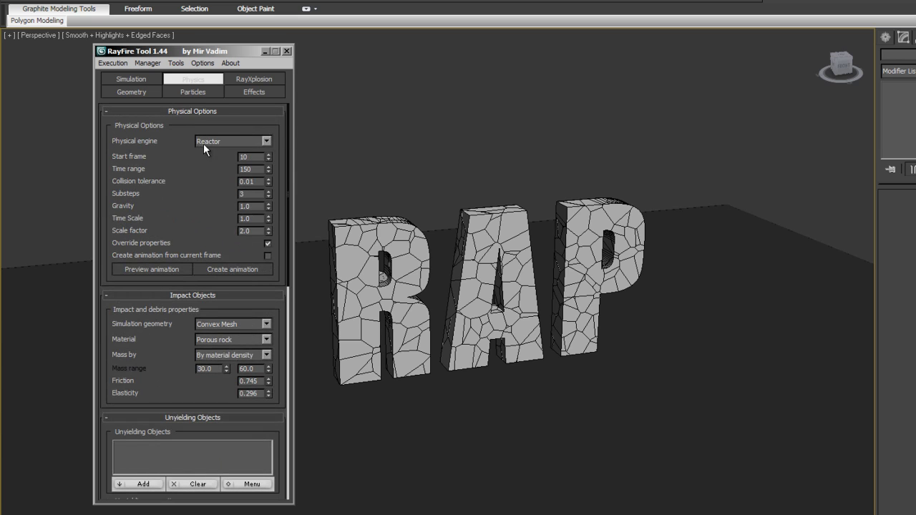
{"action": "left_click", "coordinate": [204, 146]}
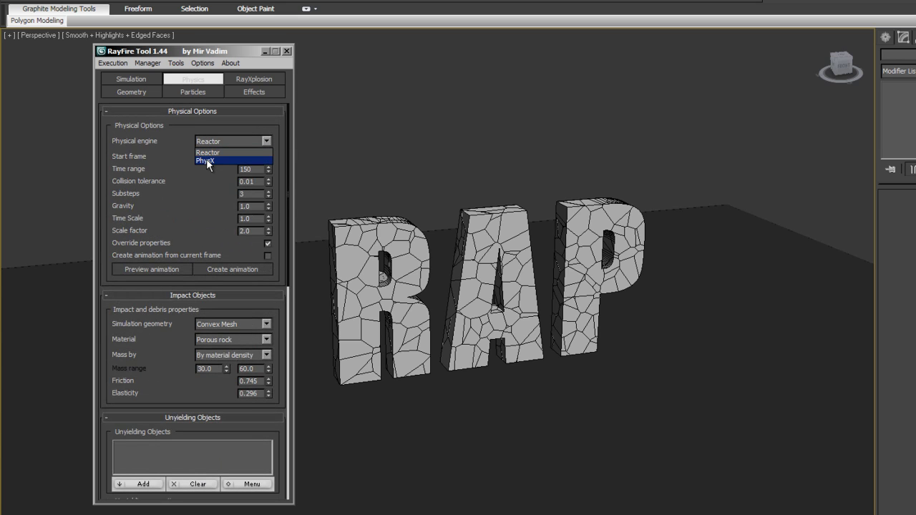
{"action": "left_click", "coordinate": [207, 160]}
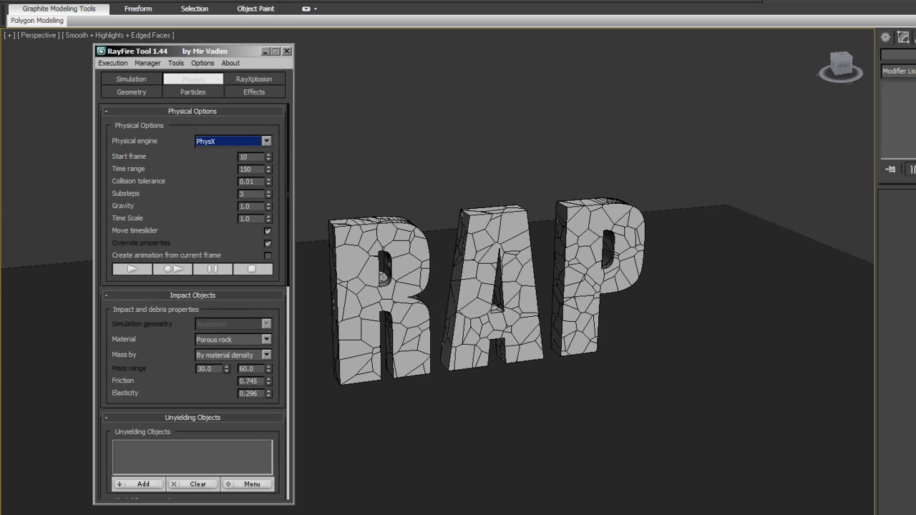
{"action": "double_click", "coordinate": [251, 170]}
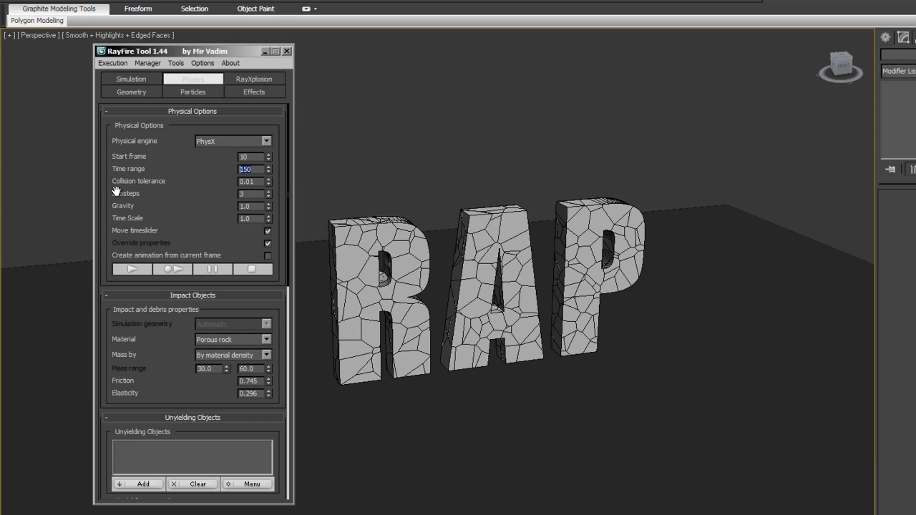
{"action": "type", "text": "1"}
{"action": "scroll", "coordinate": [181, 216], "scroll_direction": "down", "scroll_amount": 3}
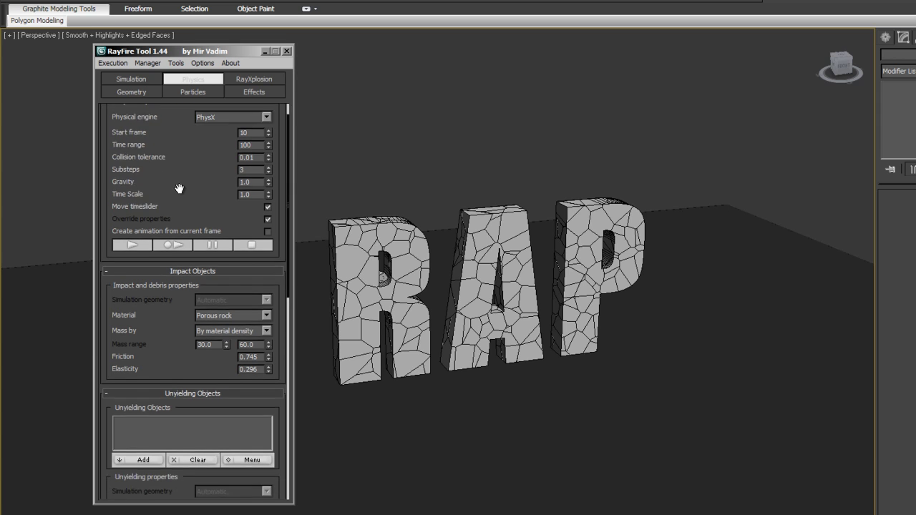
{"action": "left_click_drag", "start_coordinate": [202, 169], "coordinate": [203, 205]}
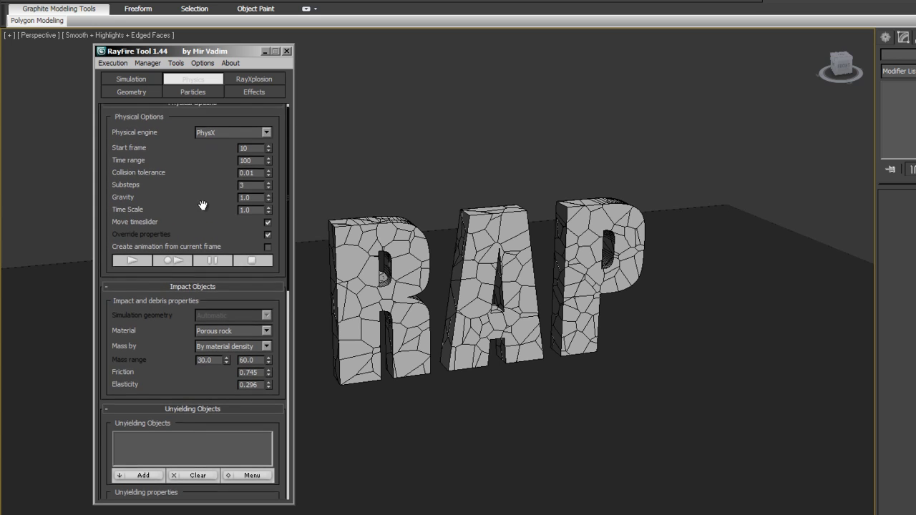
{"action": "left_click", "coordinate": [135, 264]}
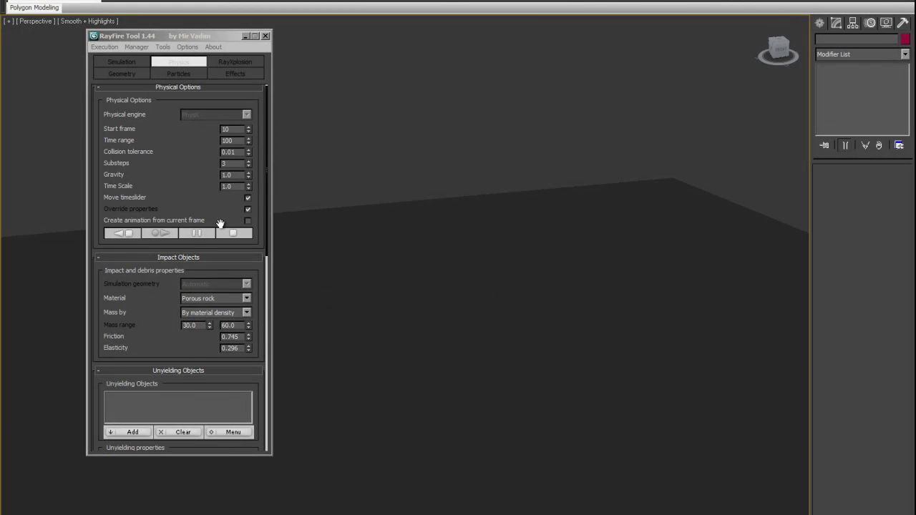
Step: Show edged faces, add the floor box Box001 under Unyielding Objects, and replay the simulation
{"action": "left_click", "coordinate": [619, 233]}
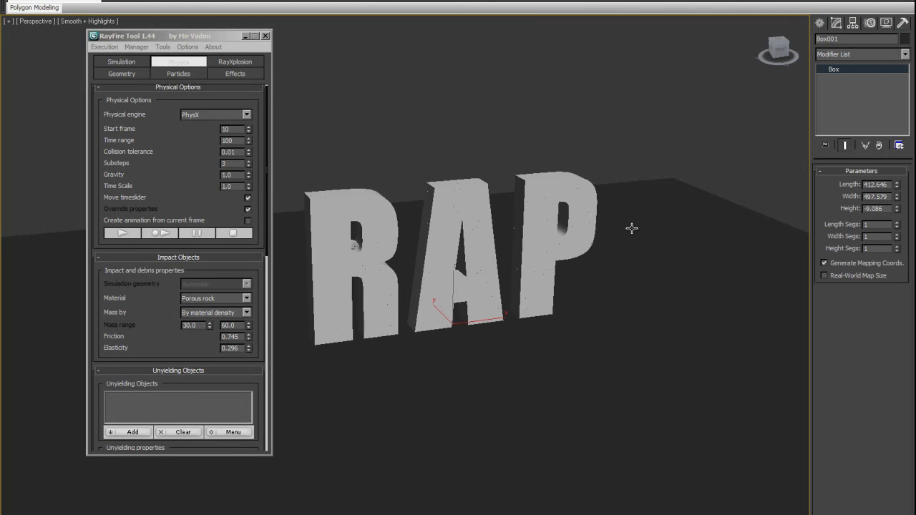
{"action": "key", "text": "F4"}
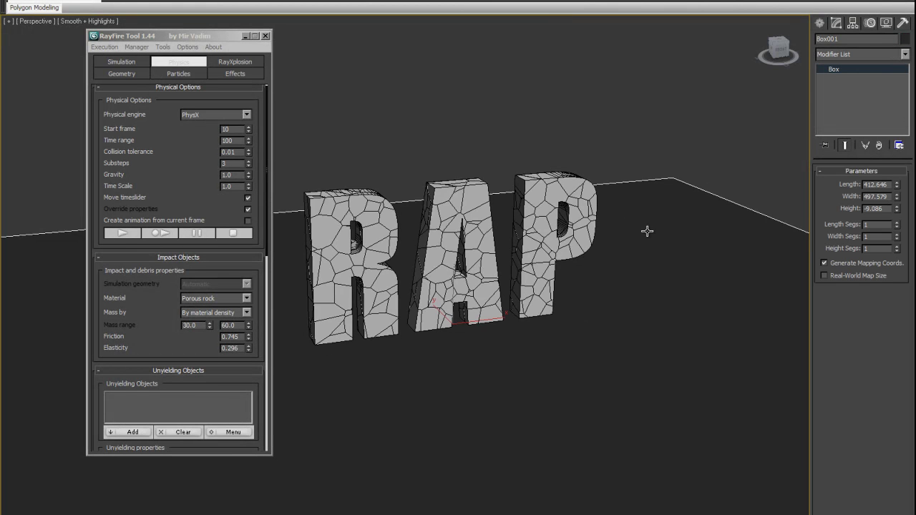
{"action": "scroll", "coordinate": [143, 179], "scroll_direction": "down", "scroll_amount": 5}
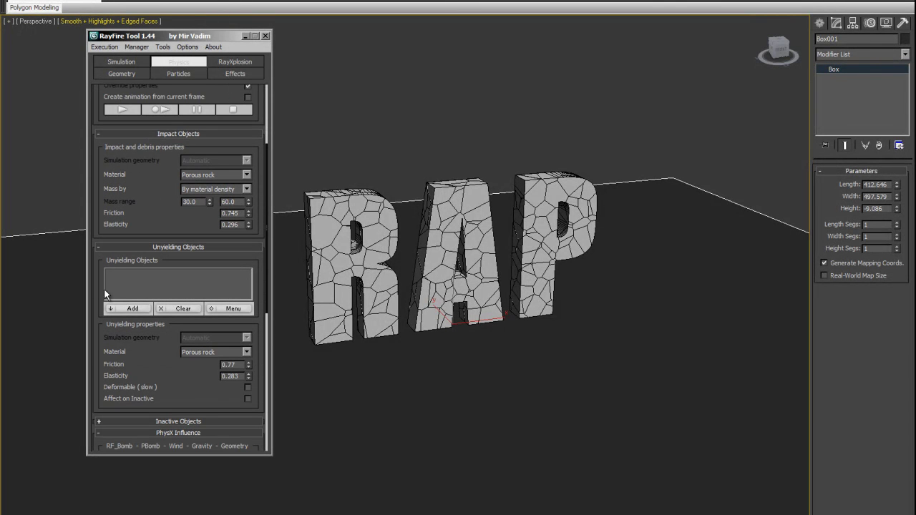
{"action": "left_click", "coordinate": [127, 309]}
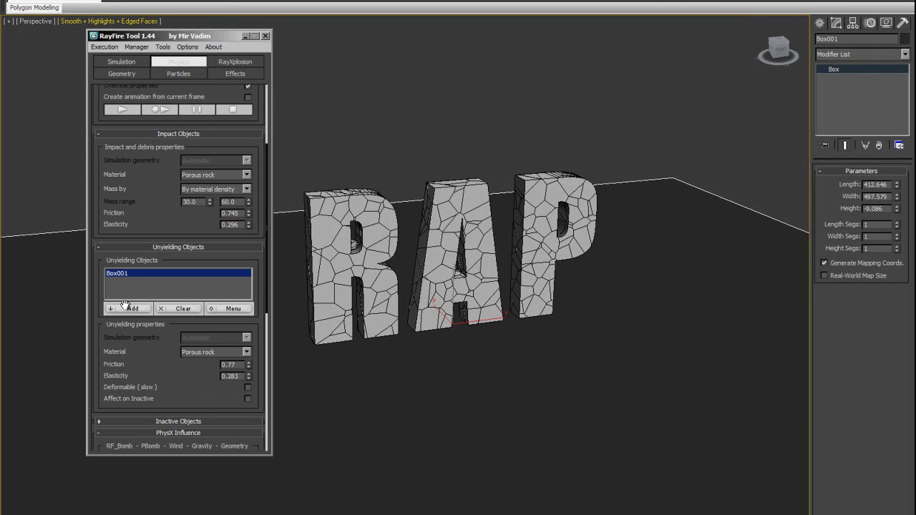
{"action": "scroll", "coordinate": [122, 215], "scroll_direction": "up", "scroll_amount": 5}
{"action": "left_click", "coordinate": [113, 237]}
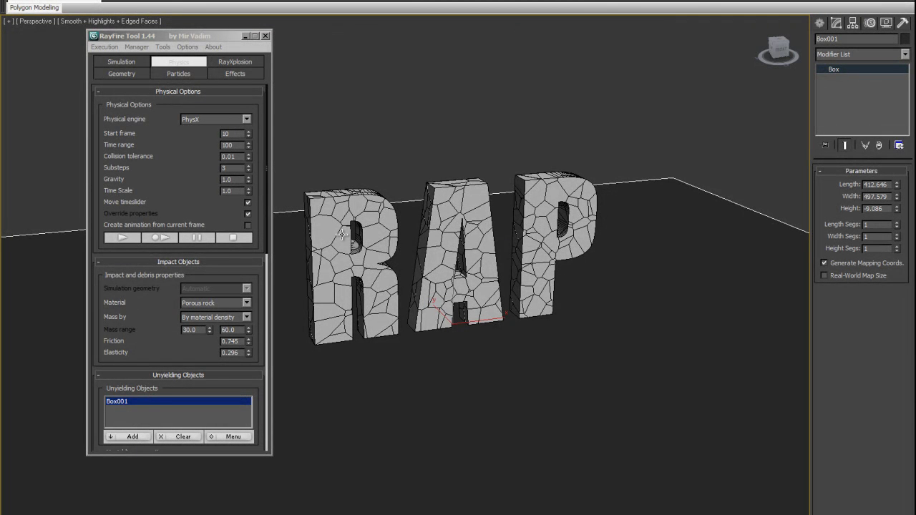
Step: Switch to Move, deselect the floor box, and change to the Top view
{"action": "right_click", "coordinate": [571, 167]}
{"action": "left_click", "coordinate": [584, 177]}
{"action": "left_click", "coordinate": [556, 135]}
{"action": "key", "text": "t"}
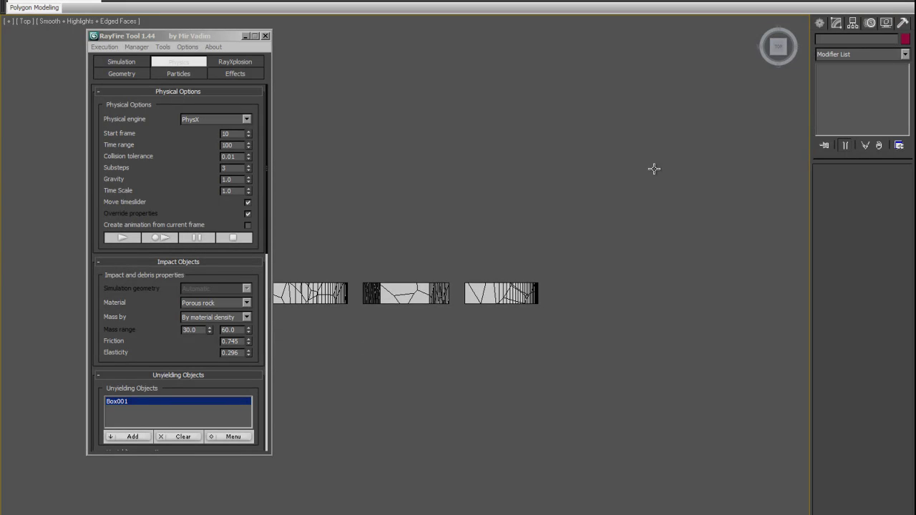
Step: Draw a flat Standard Primitives box just right of the RAP letters
{"action": "left_click", "coordinate": [820, 23]}
{"action": "left_click", "coordinate": [834, 57]}
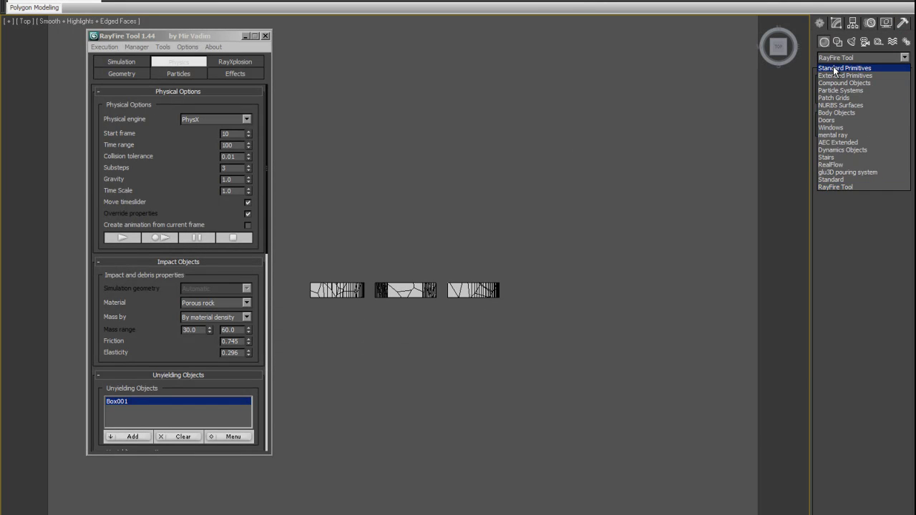
{"action": "left_click", "coordinate": [834, 68]}
{"action": "left_click", "coordinate": [840, 96]}
{"action": "key", "text": "shift+f"}
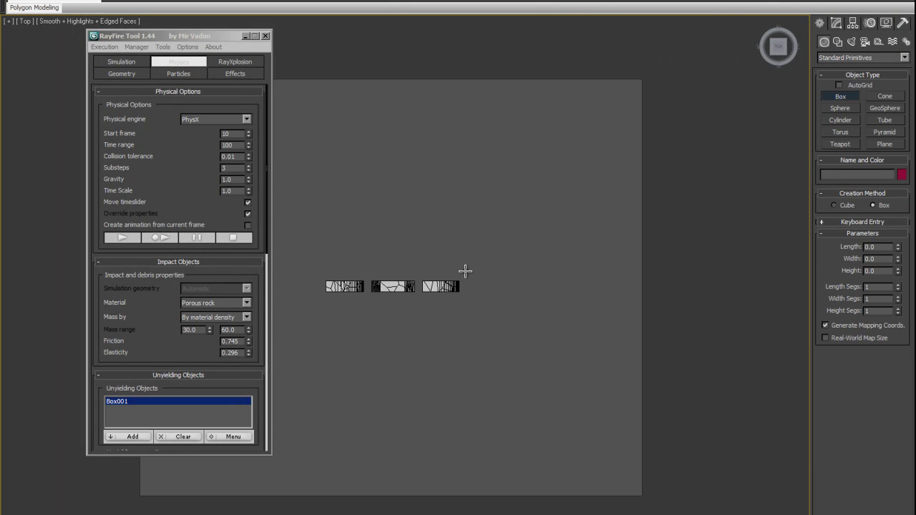
{"action": "left_click_drag", "start_coordinate": [466, 267], "coordinate": [535, 304]}
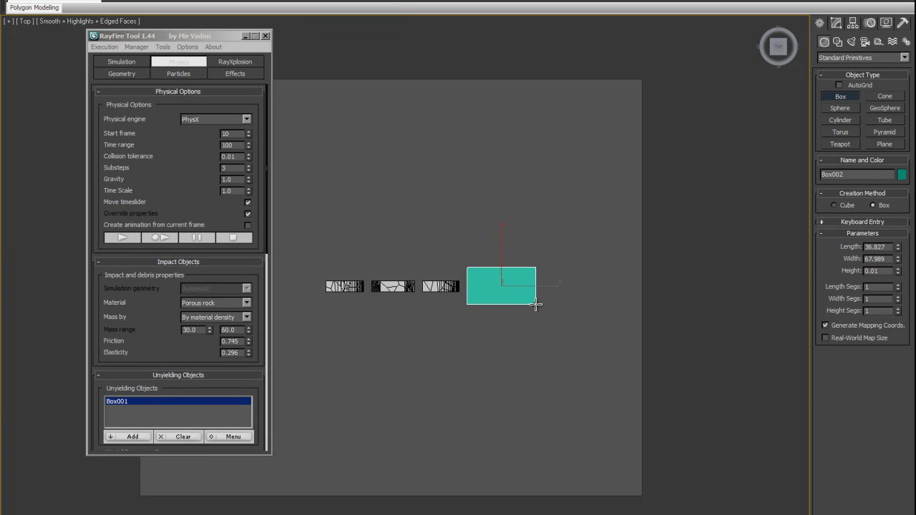
Step: Exit box creation and orbit a Perspective view showing the box beside the letters
{"action": "right_click", "coordinate": [520, 213]}
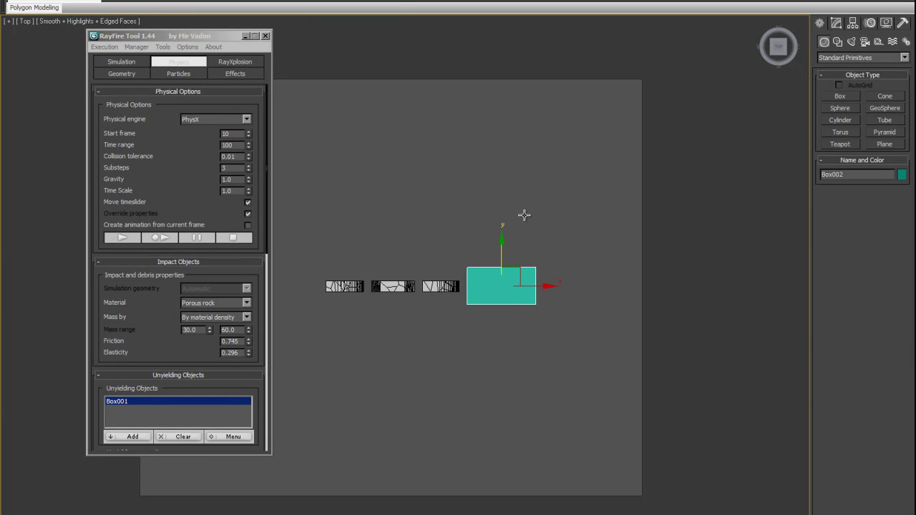
{"action": "key", "text": "p"}
{"action": "mouse_move", "coordinate": [497, 290]}
{"action": "middle_mouse_down", "text": "alt"}
{"action": "mouse_move", "coordinate": [460, 280]}
{"action": "mouse_move", "coordinate": [466, 262]}
{"action": "mouse_move", "coordinate": [458, 303]}
{"action": "mouse_move", "coordinate": [575, 310]}
{"action": "mouse_move", "coordinate": [487, 297]}
{"action": "middle_mouse_up", "text": "alt"}
Step: Resize Box002 to 41.246 × 66.629 with Height 99.875
{"action": "left_click", "coordinate": [836, 23]}
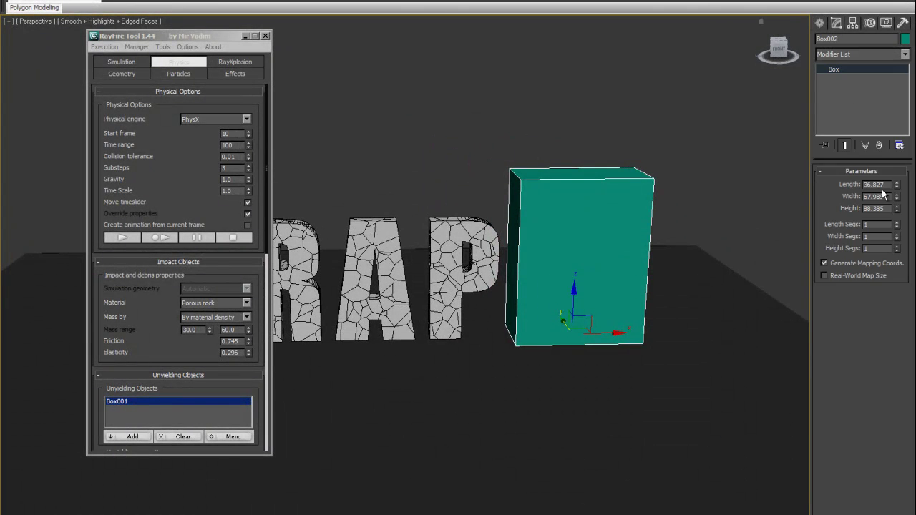
{"action": "left_click_drag", "start_coordinate": [896, 184], "coordinate": [897, 203]}
{"action": "mouse_move", "coordinate": [529, 286]}
{"action": "middle_mouse_down", "text": "alt"}
{"action": "mouse_move", "coordinate": [591, 278]}
{"action": "mouse_move", "coordinate": [540, 285]}
{"action": "middle_mouse_up", "text": "alt"}
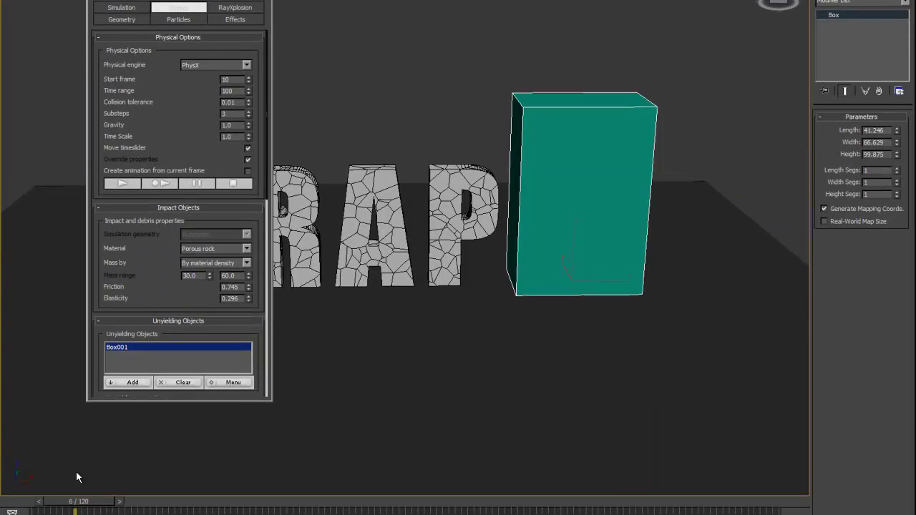
Step: With Auto Key on, keyframe the box moving left past the R at frame 100
{"action": "left_click", "coordinate": [703, 498]}
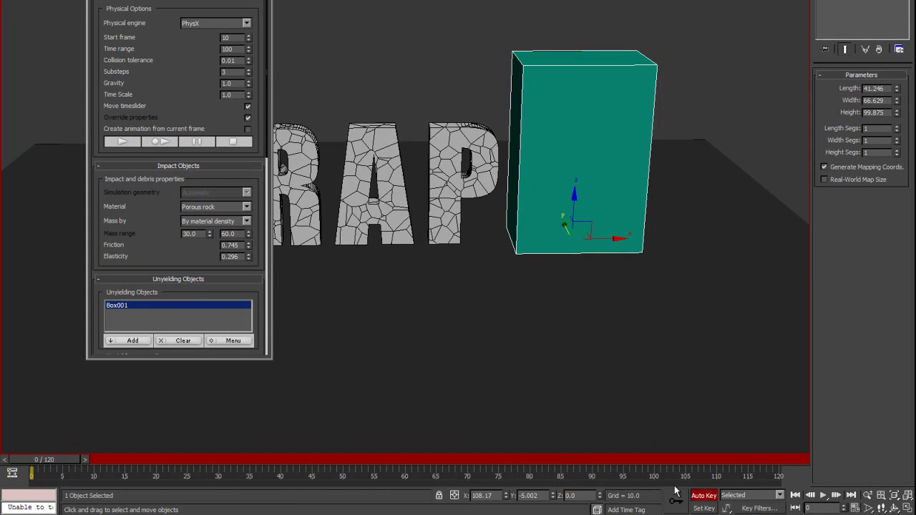
{"action": "left_click_drag", "start_coordinate": [592, 461], "coordinate": [647, 462]}
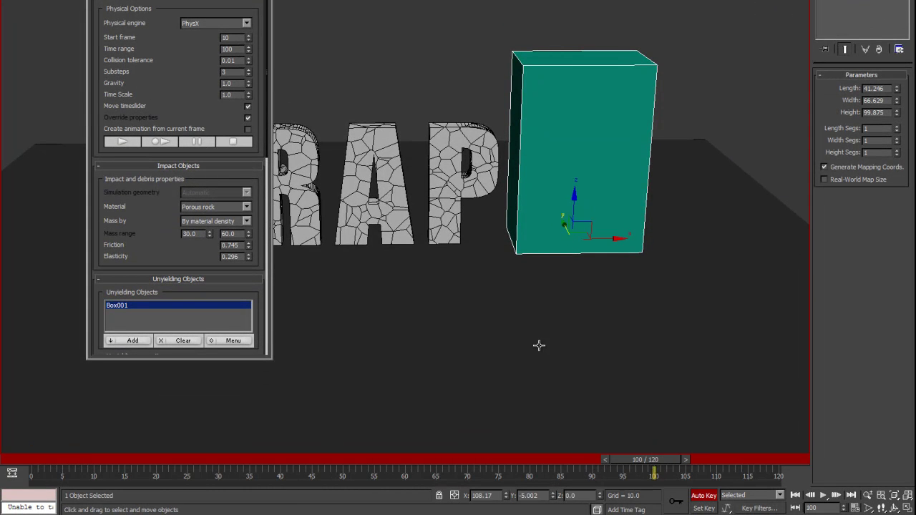
{"action": "middle_click_drag", "start_coordinate": [540, 343], "coordinate": [615, 335]}
{"action": "left_click_drag", "start_coordinate": [669, 249], "coordinate": [299, 256]}
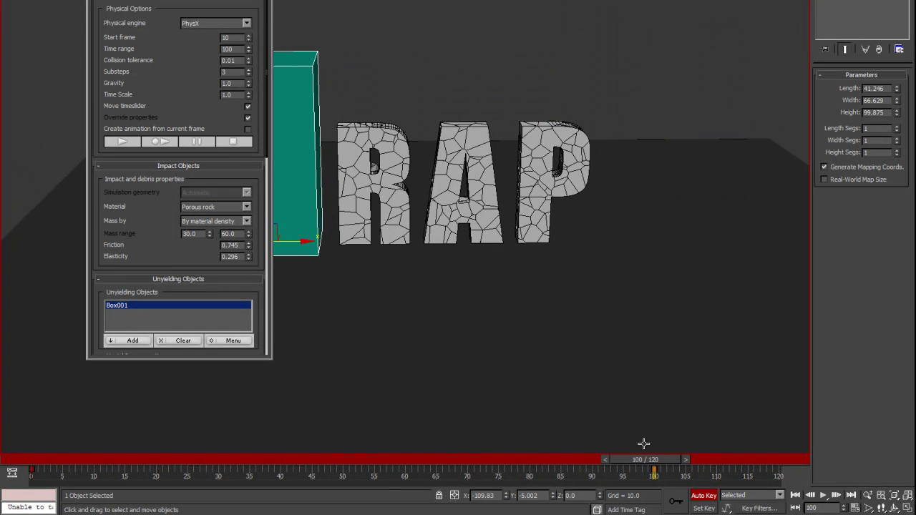
{"action": "left_click_drag", "start_coordinate": [657, 467], "coordinate": [22, 422]}
{"action": "key", "text": "n"}
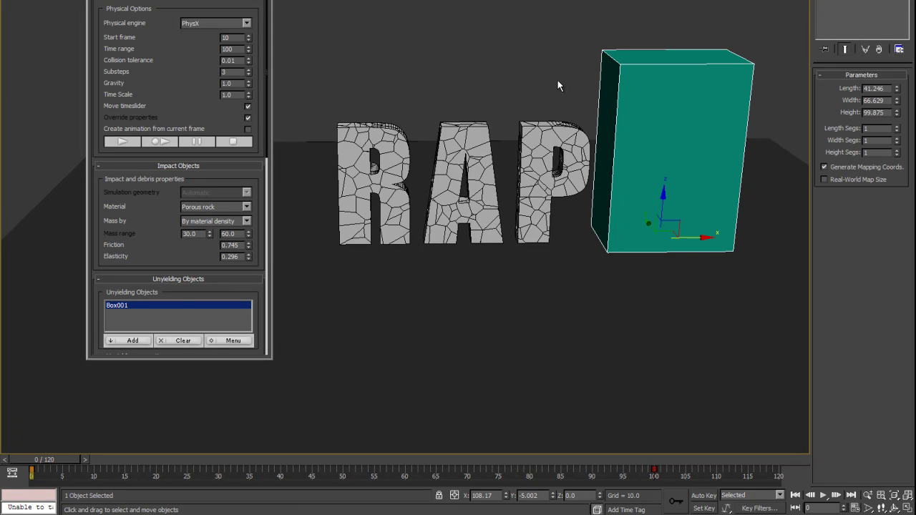
Step: Add Box002 under PhysX Influence and enable Deactivate static Impact objects and Activate by Geometry
{"action": "left_click_drag", "start_coordinate": [152, 249], "coordinate": [129, 12]}
{"action": "scroll", "coordinate": [142, 190], "scroll_direction": "down", "scroll_amount": 5}
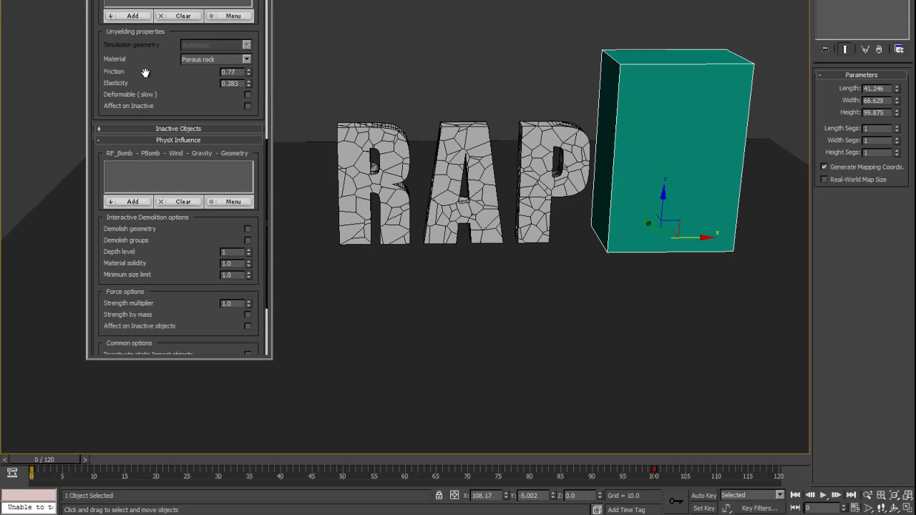
{"action": "left_click", "coordinate": [133, 181]}
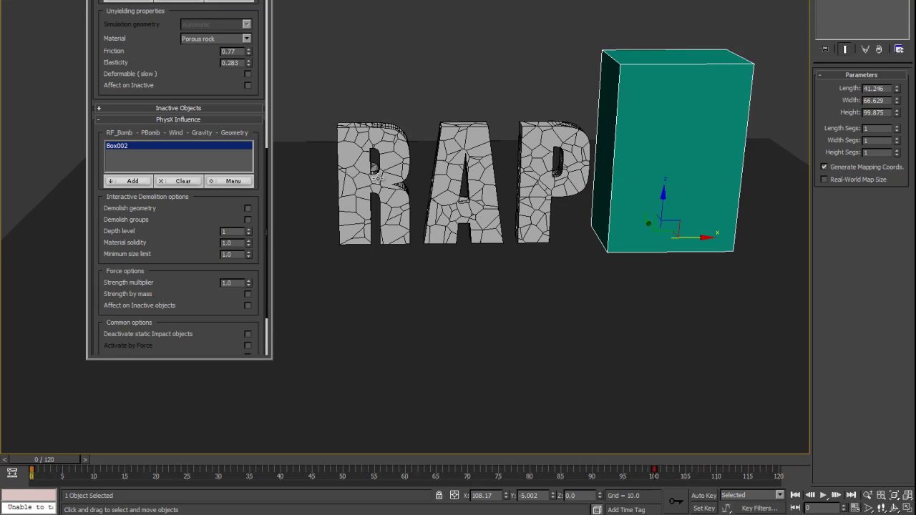
{"action": "scroll", "coordinate": [143, 239], "scroll_direction": "down", "scroll_amount": 3}
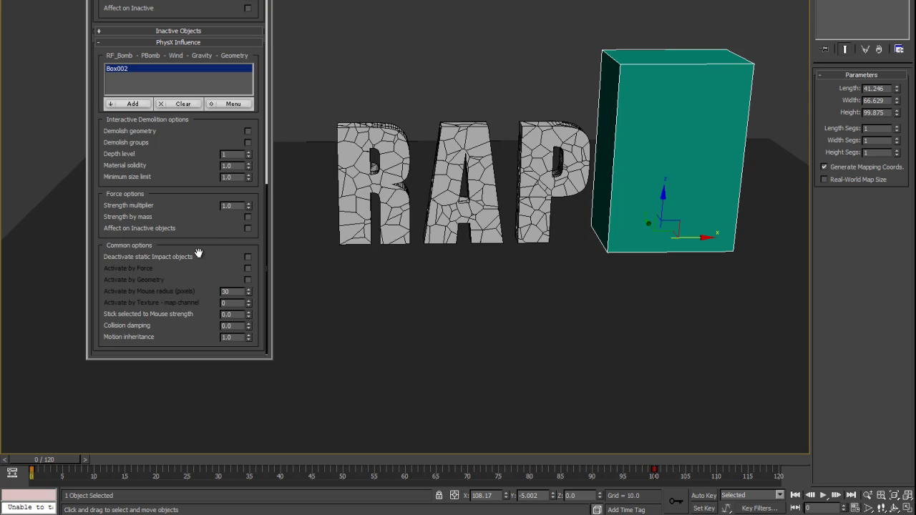
{"action": "left_click", "coordinate": [249, 257]}
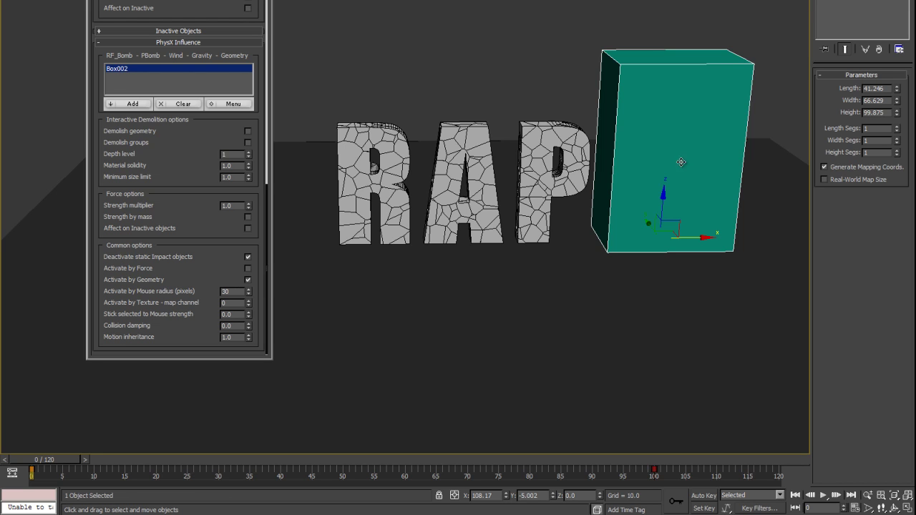
Step: Test-run the simulation with Box002 smashing the letters, then hide Box002 via the quad menu
{"action": "right_click", "coordinate": [652, 89]}
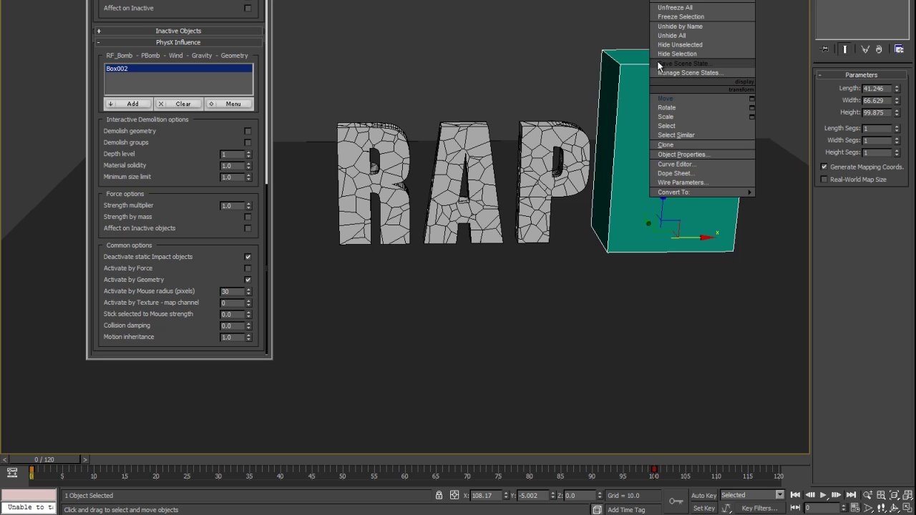
{"action": "left_click", "coordinate": [409, 32]}
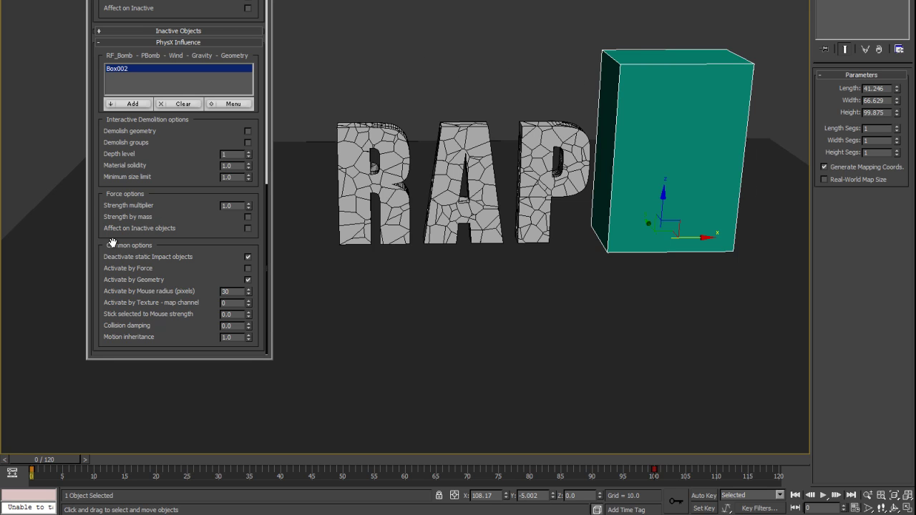
{"action": "scroll", "coordinate": [133, 165], "scroll_direction": "up", "scroll_amount": 15}
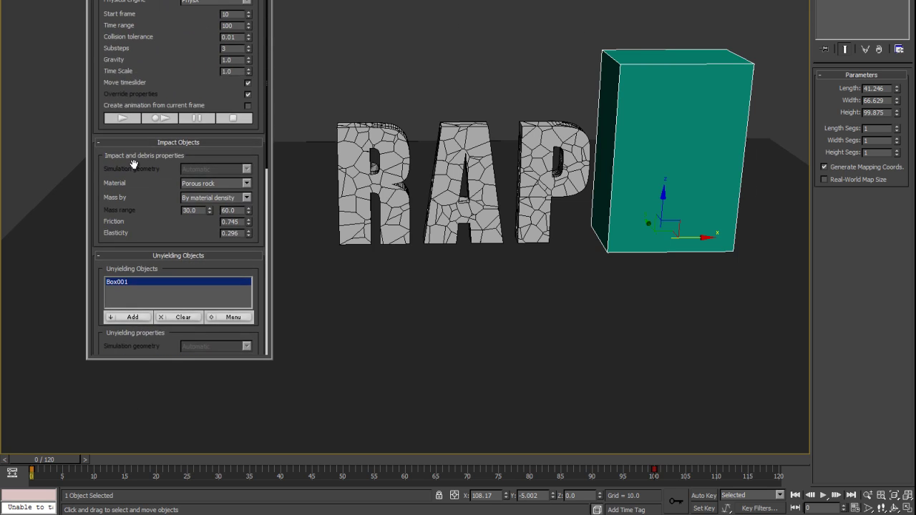
{"action": "left_click", "coordinate": [122, 119]}
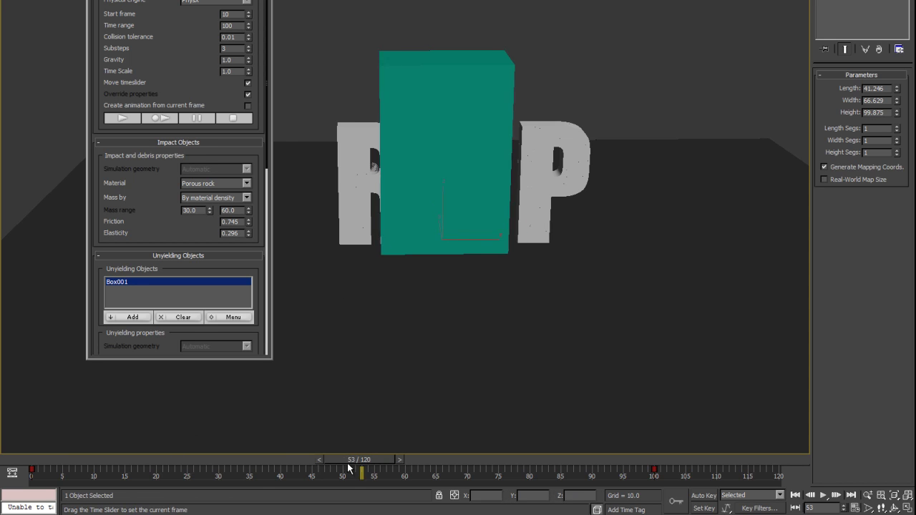
{"action": "right_click", "coordinate": [670, 158]}
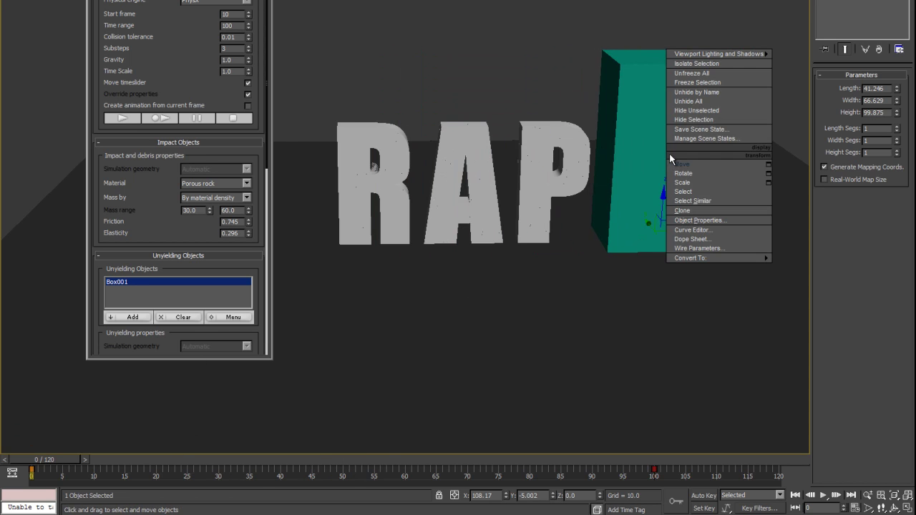
{"action": "left_click", "coordinate": [692, 119]}
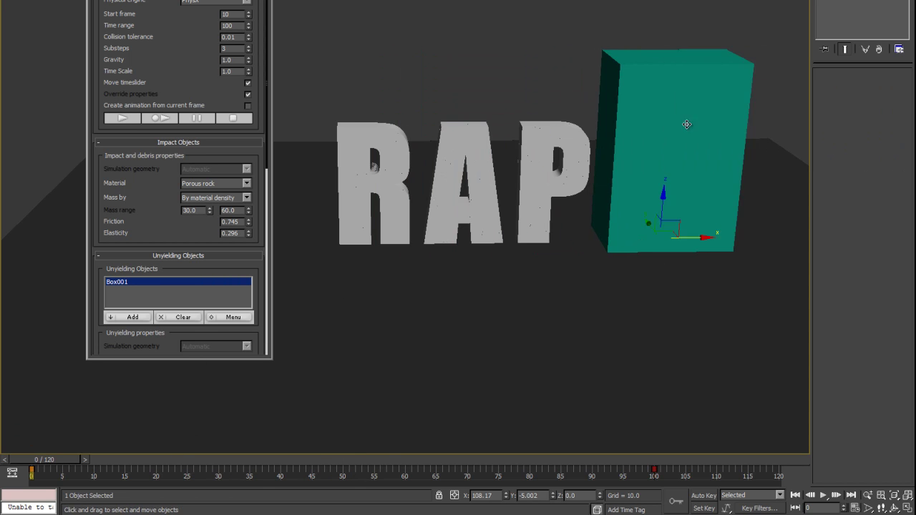
Step: Run the simulation once more, then change the PhysX Substeps value from 3 to 10
{"action": "left_click", "coordinate": [119, 118]}
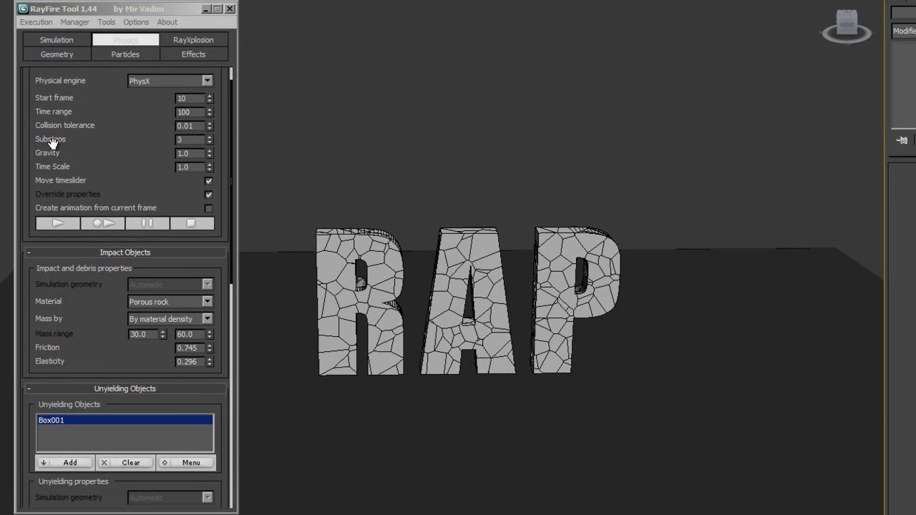
{"action": "double_click", "coordinate": [167, 140]}
{"action": "type", "text": "10"}
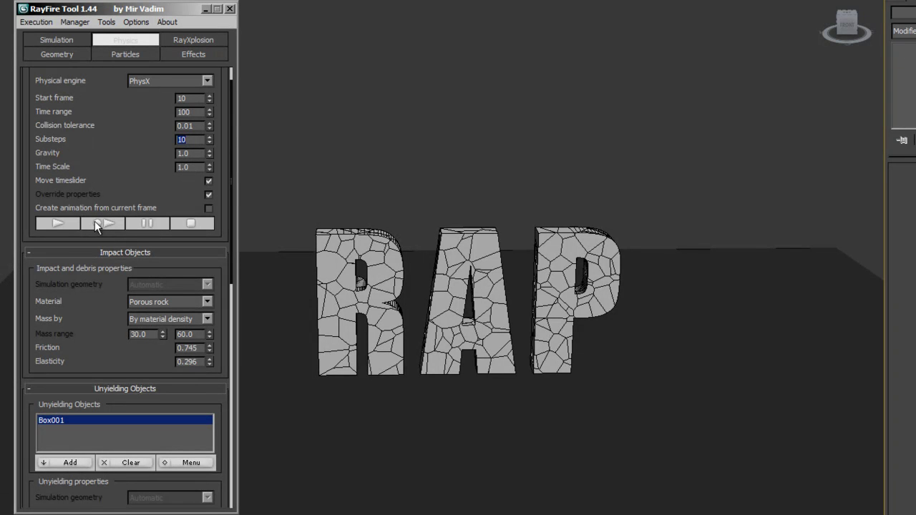
Step: Run RayFire's play-and-record simulation until the letters collapse into rubble, then stop it
{"action": "left_click", "coordinate": [98, 221]}
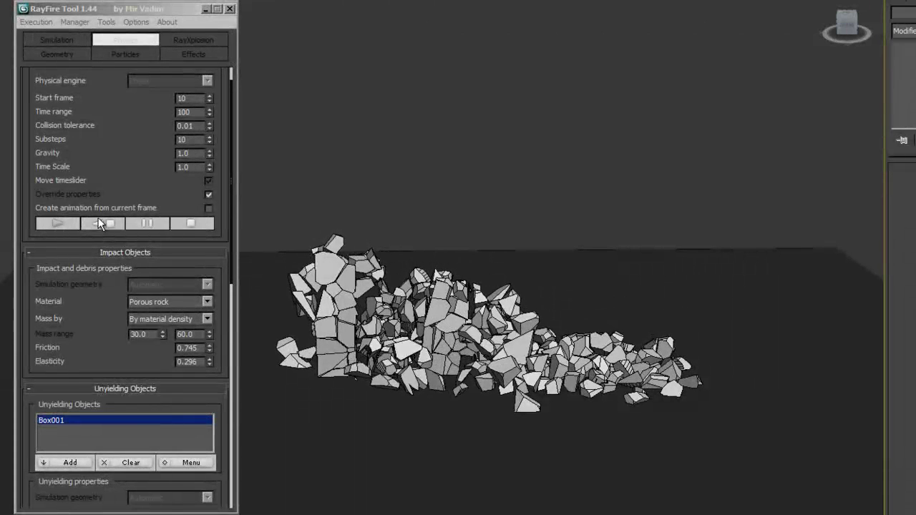
{"action": "left_click", "coordinate": [98, 221]}
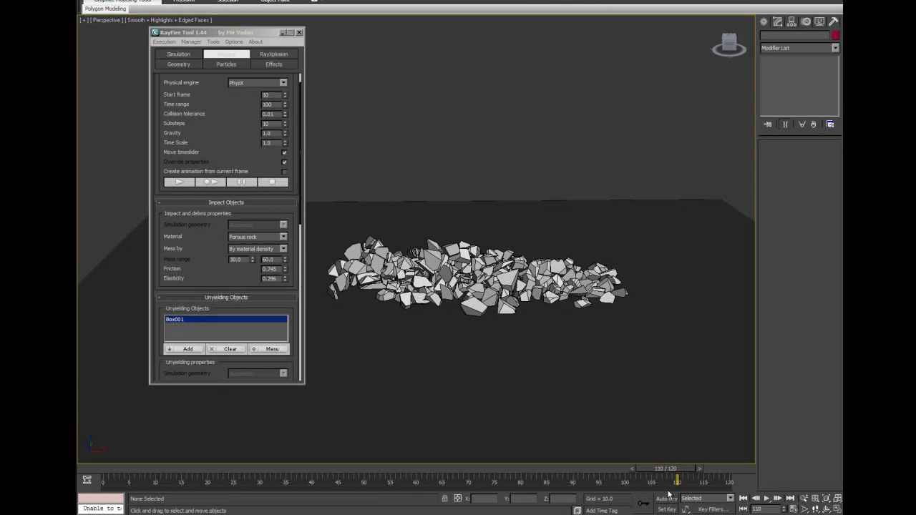
Step: Set the animation End Time to 150 frames in Time Configuration
{"action": "left_click", "coordinate": [793, 509]}
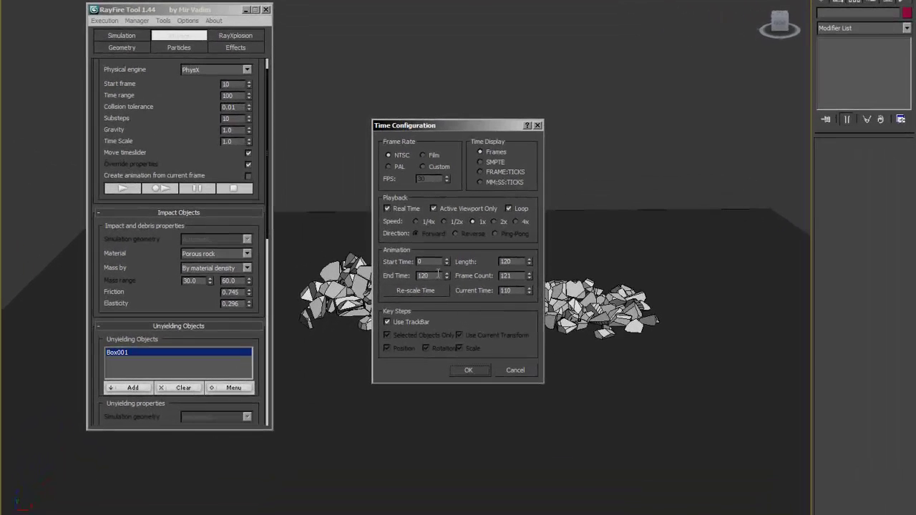
{"action": "double_click", "coordinate": [438, 275]}
{"action": "type", "text": "150"}
{"action": "key", "text": "Return"}
{"action": "left_click", "coordinate": [467, 370]}
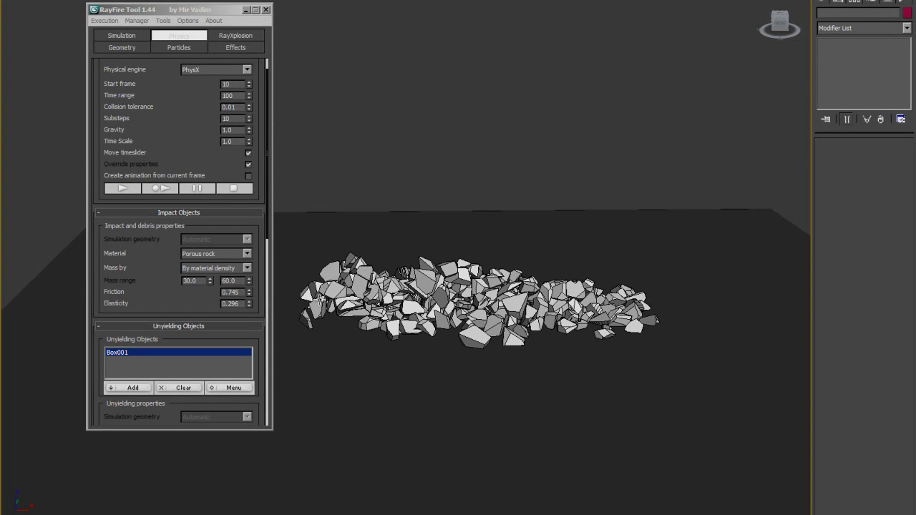
Step: Bake the debris collapse as keyframes starting at frame 110, then return to the start frame
{"action": "left_click", "coordinate": [249, 176]}
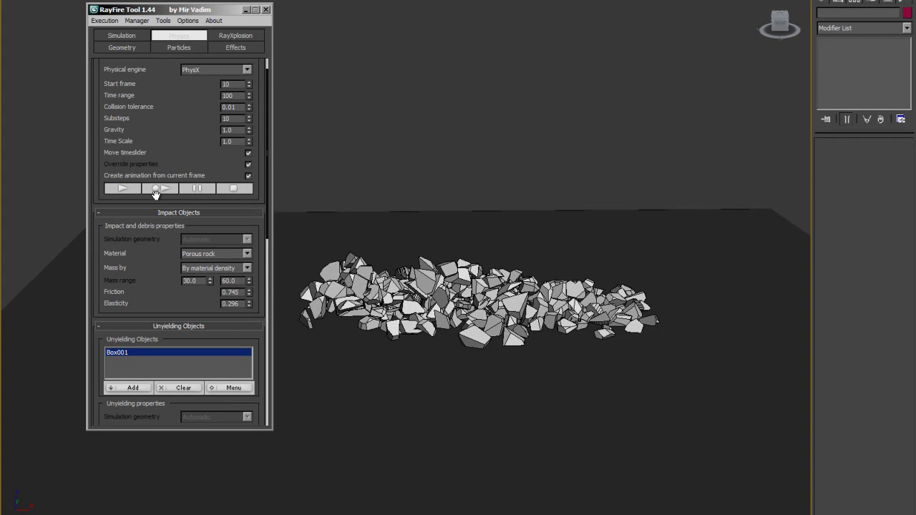
{"action": "left_click", "coordinate": [157, 190]}
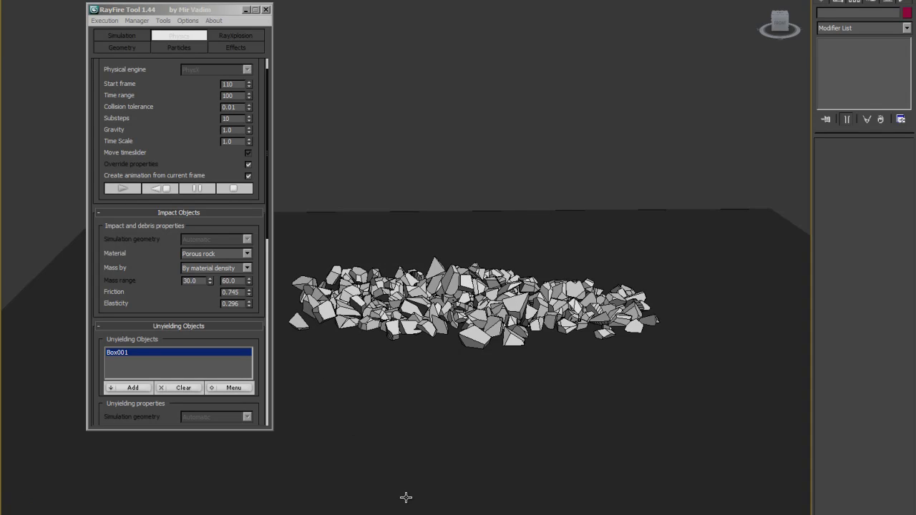
{"action": "left_click", "coordinate": [233, 190]}
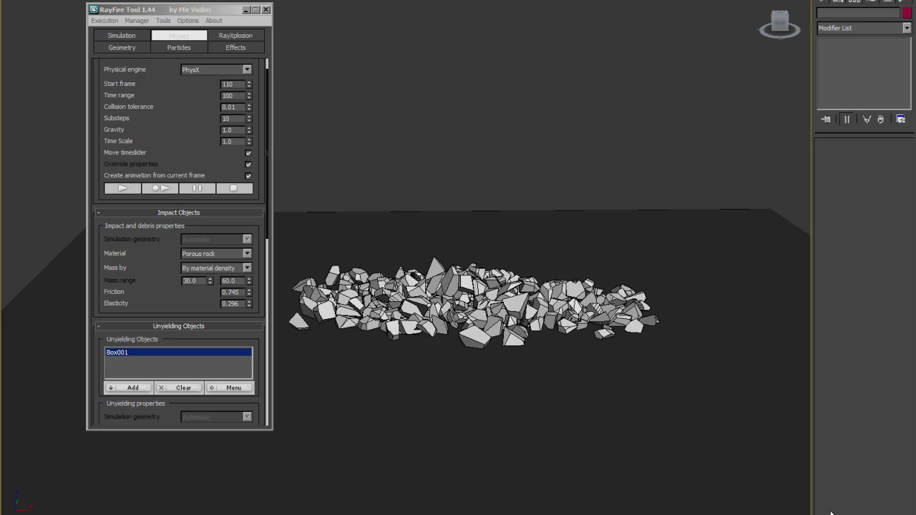
{"action": "key", "text": "Home"}
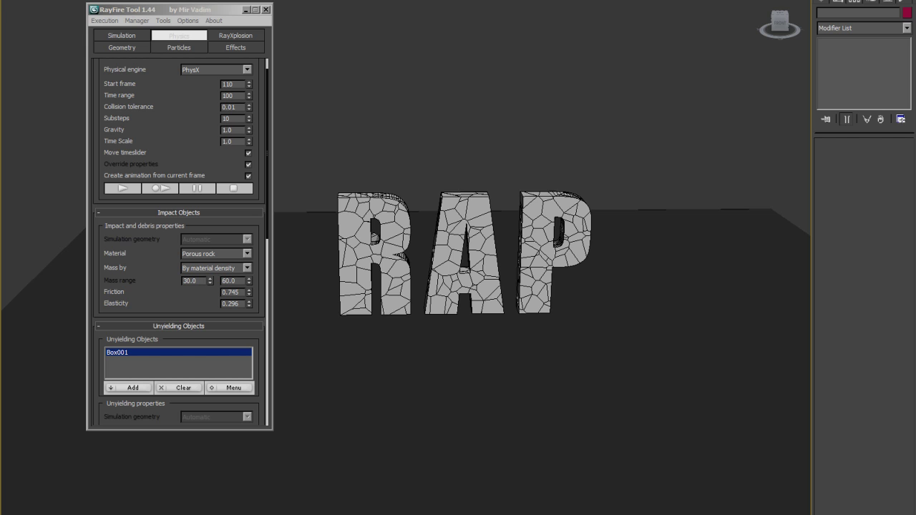
{"action": "key", "text": "/"}
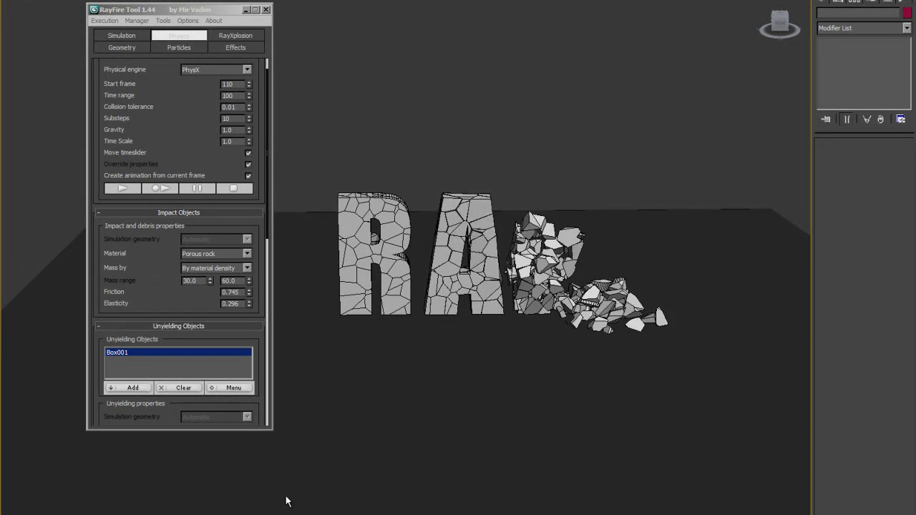
Step: Open the DoomsDay_Compiled movie, move its window up and left, and play it
{"action": "left_click", "coordinate": [521, 120]}
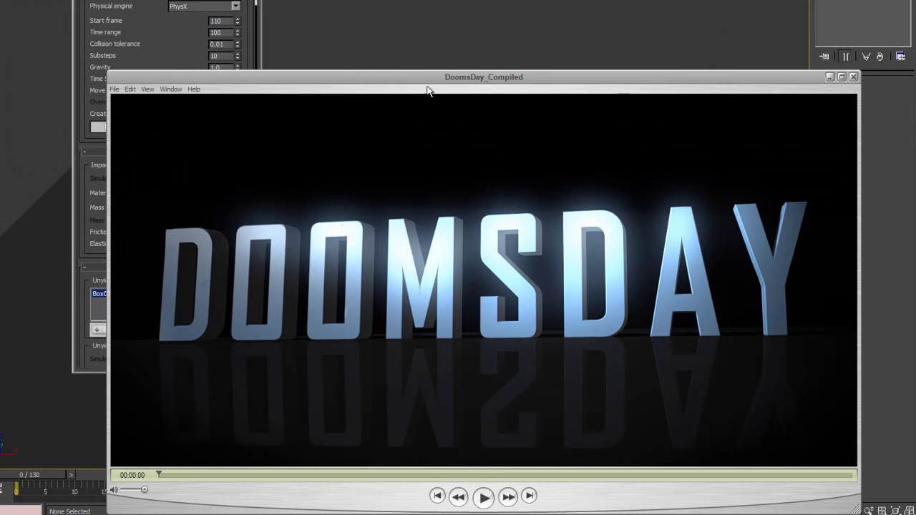
{"action": "left_click_drag", "start_coordinate": [428, 87], "coordinate": [383, 17]}
{"action": "left_click", "coordinate": [441, 428]}
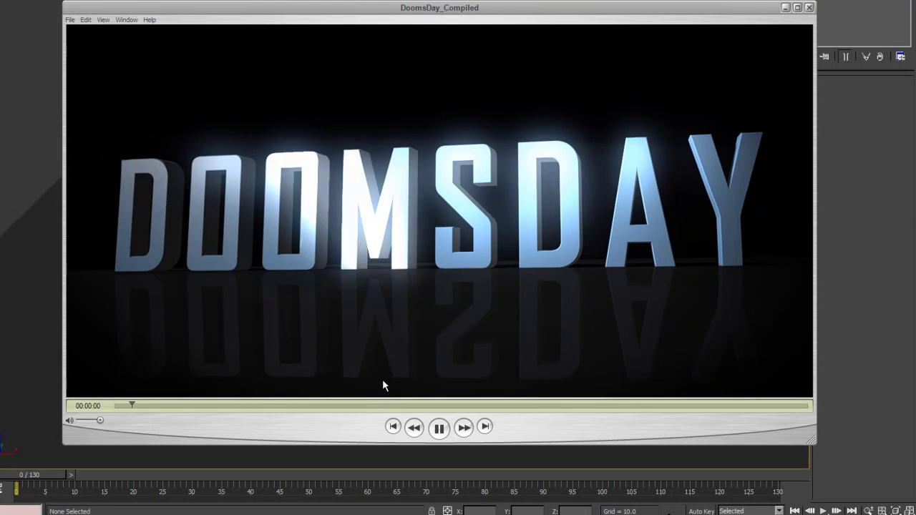